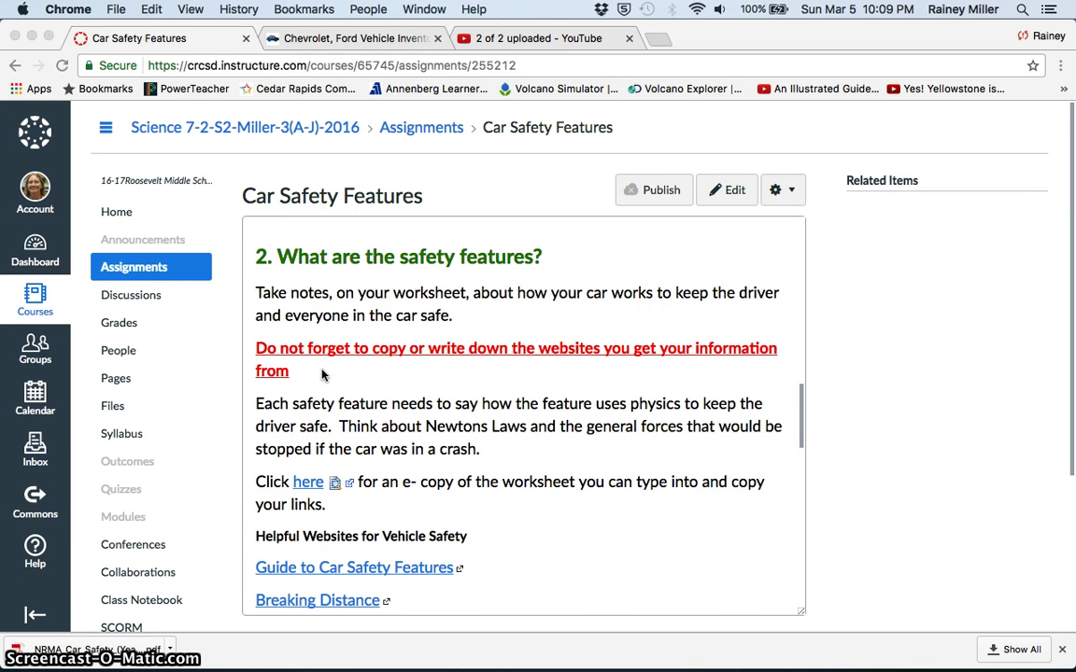
# Switch to Word and create a new blank document
pyautogui.click(285, 363)
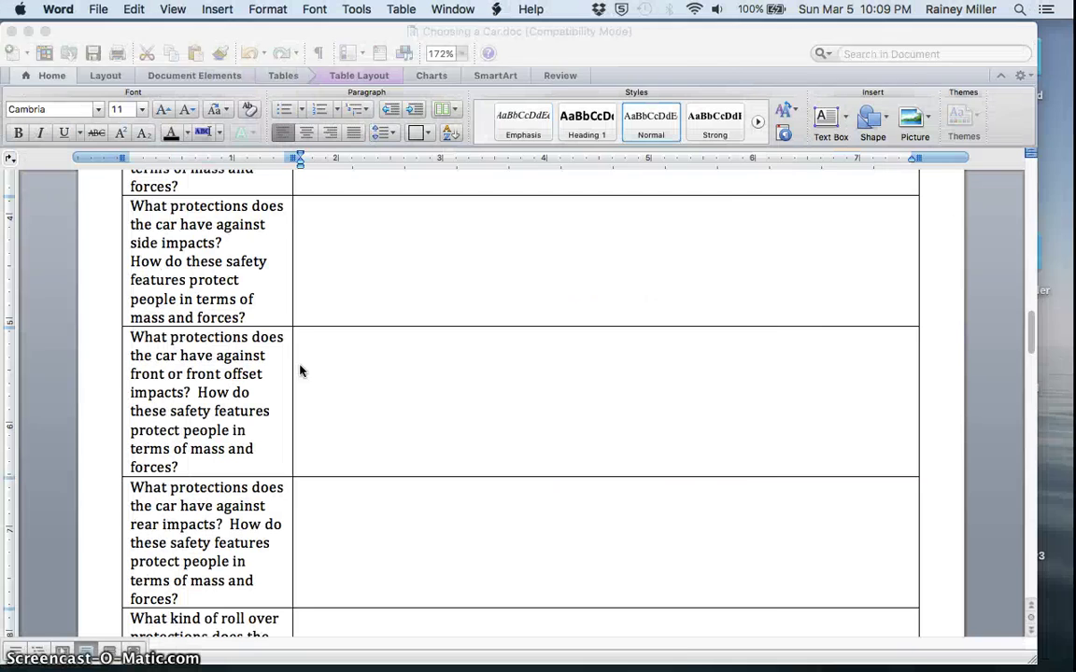
pyautogui.click(98, 10)
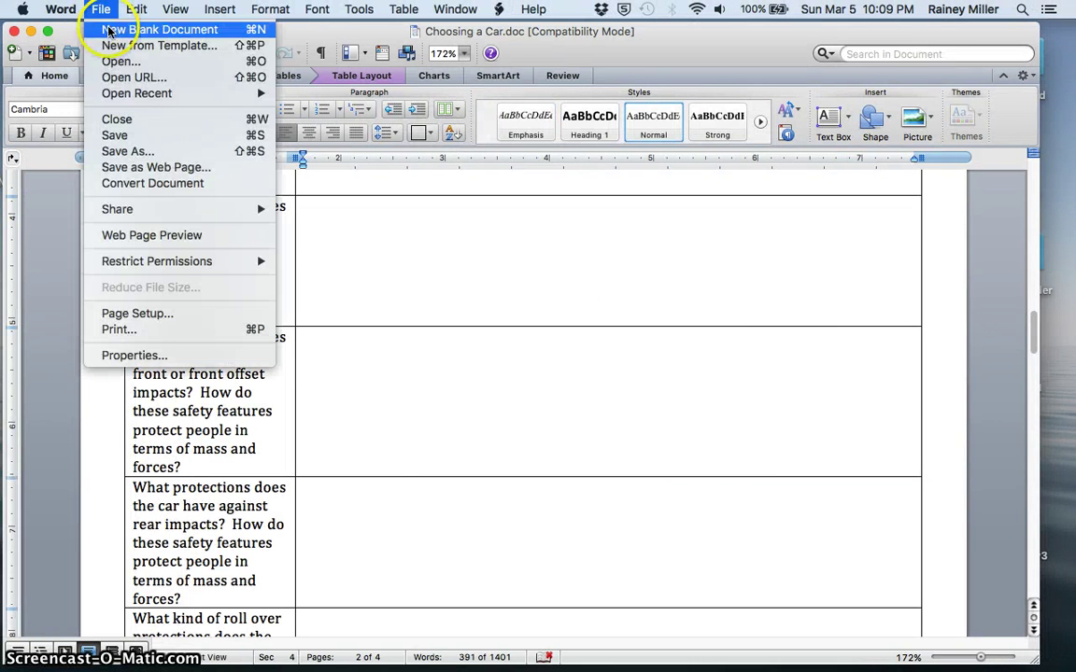
pyautogui.click(109, 30)
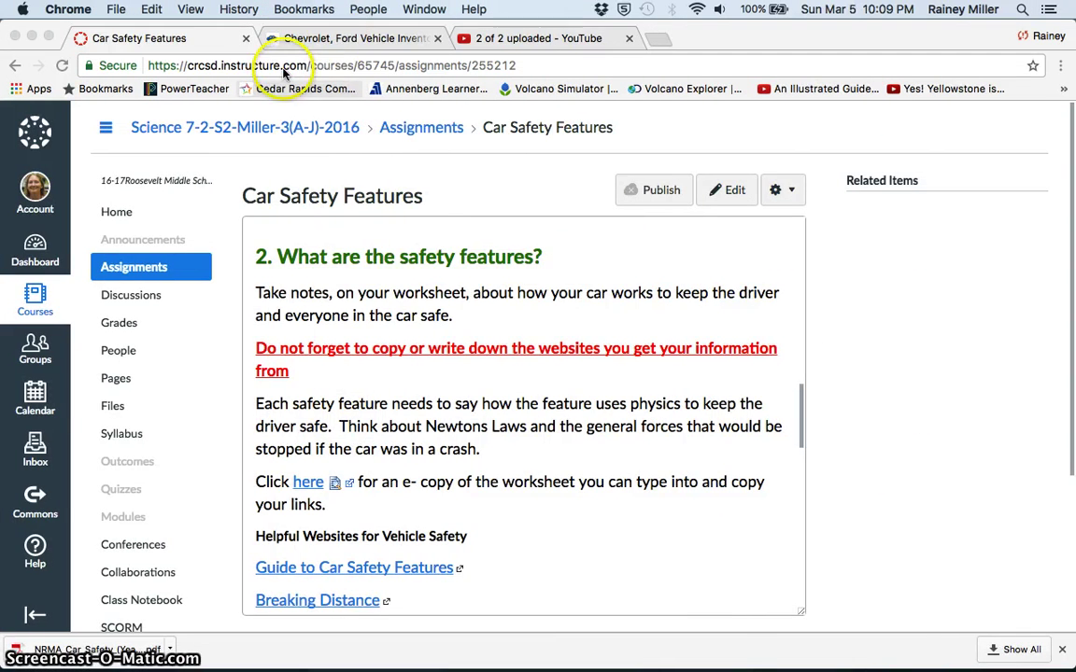
# Copy the web address of the dealer's 2017 Ford F-150 inventory page and paste it into the blank Word document as a link
pyautogui.click(317, 38)
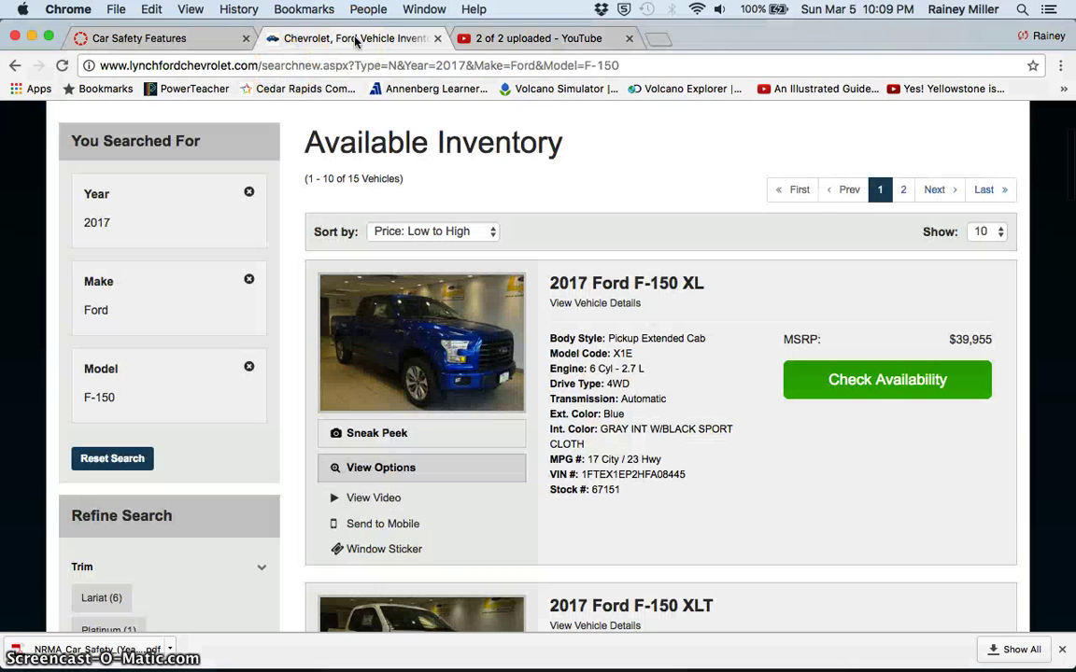
pyautogui.click(263, 70)
pyautogui.press('super+c')
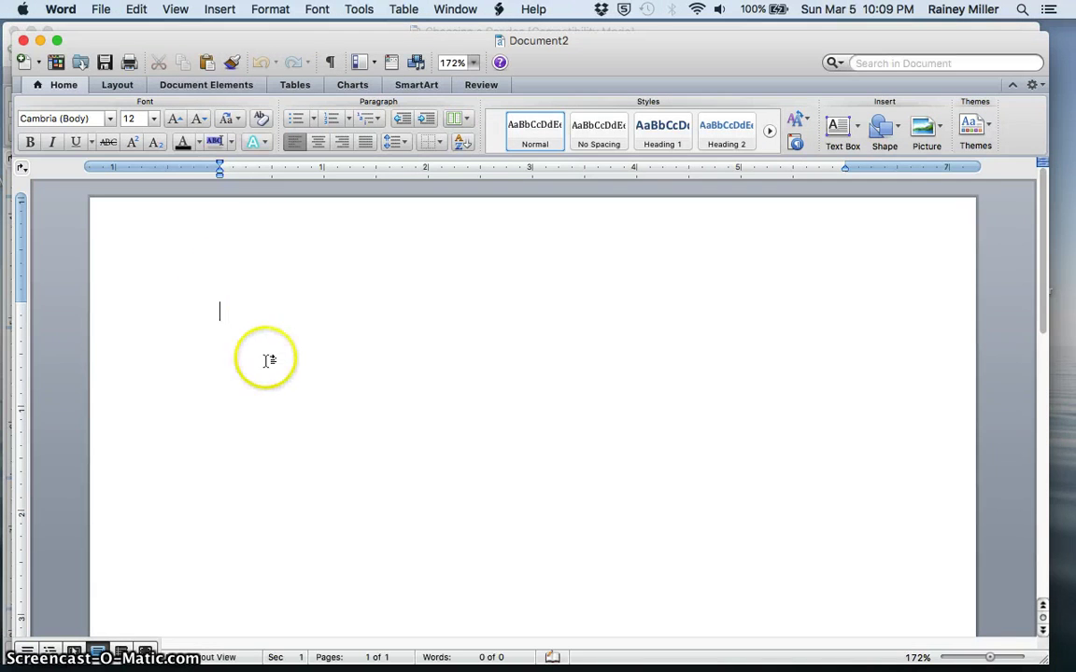
pyautogui.press('super+v')
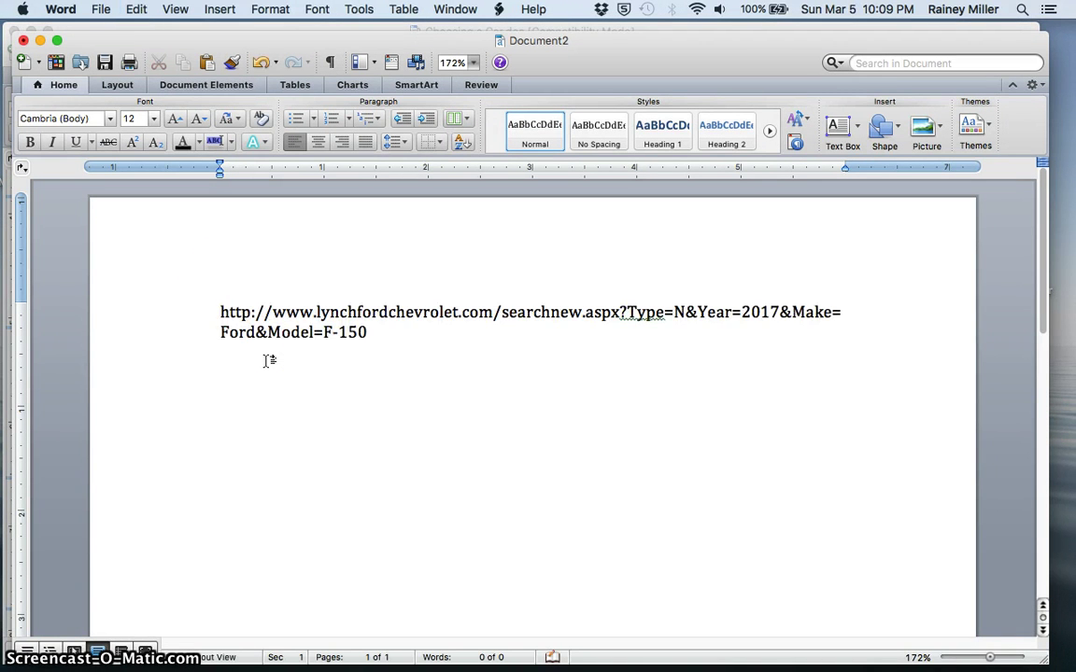
pyautogui.press('Return')
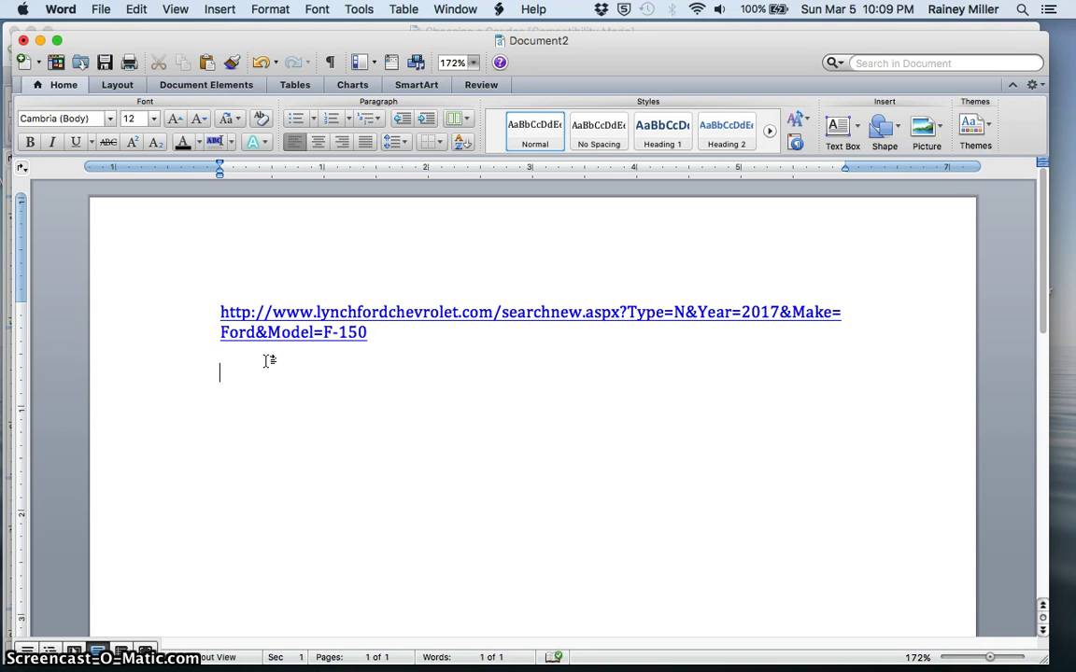
# Download the e-copy of the worksheet from the Car Safety Features assignment in Chrome and open it in Word
pyautogui.press('super+Tab')
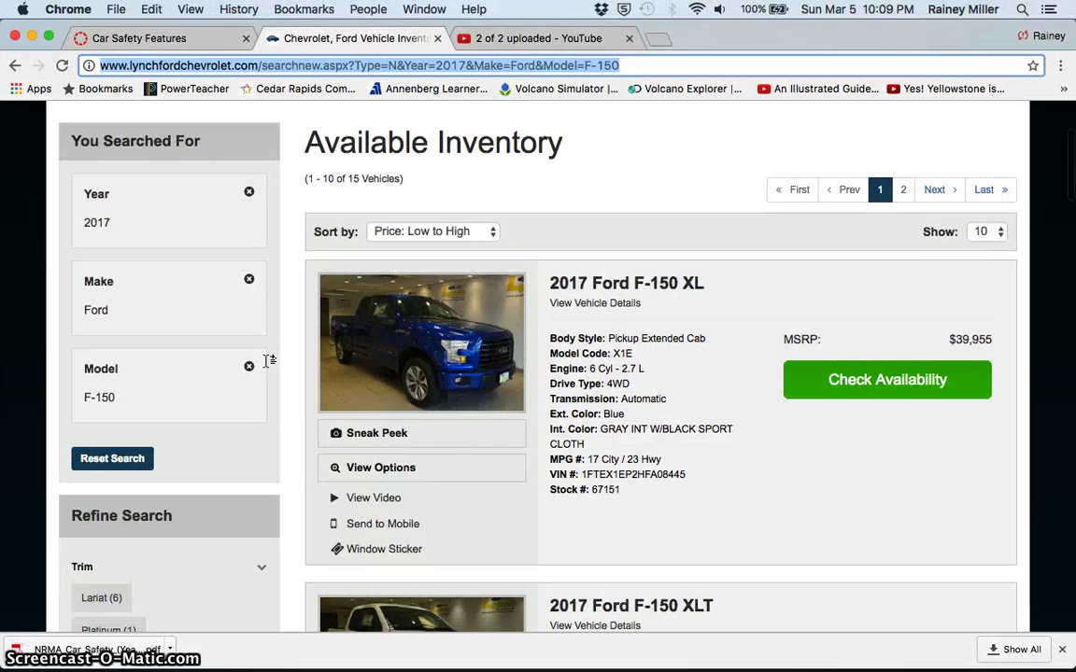
pyautogui.click(150, 38)
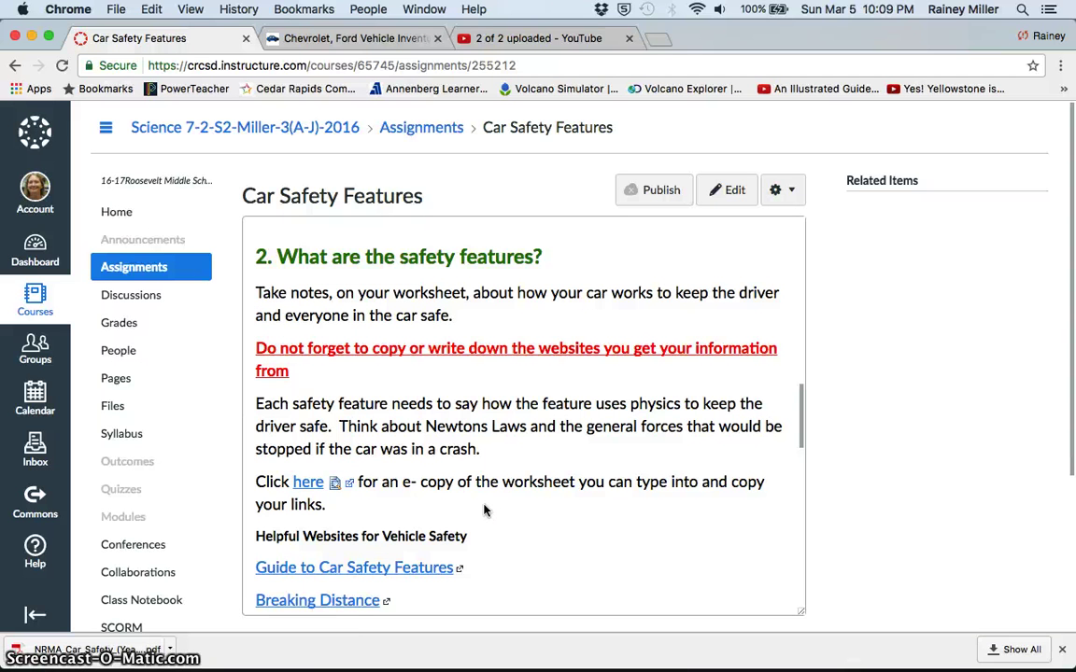
pyautogui.click(308, 482)
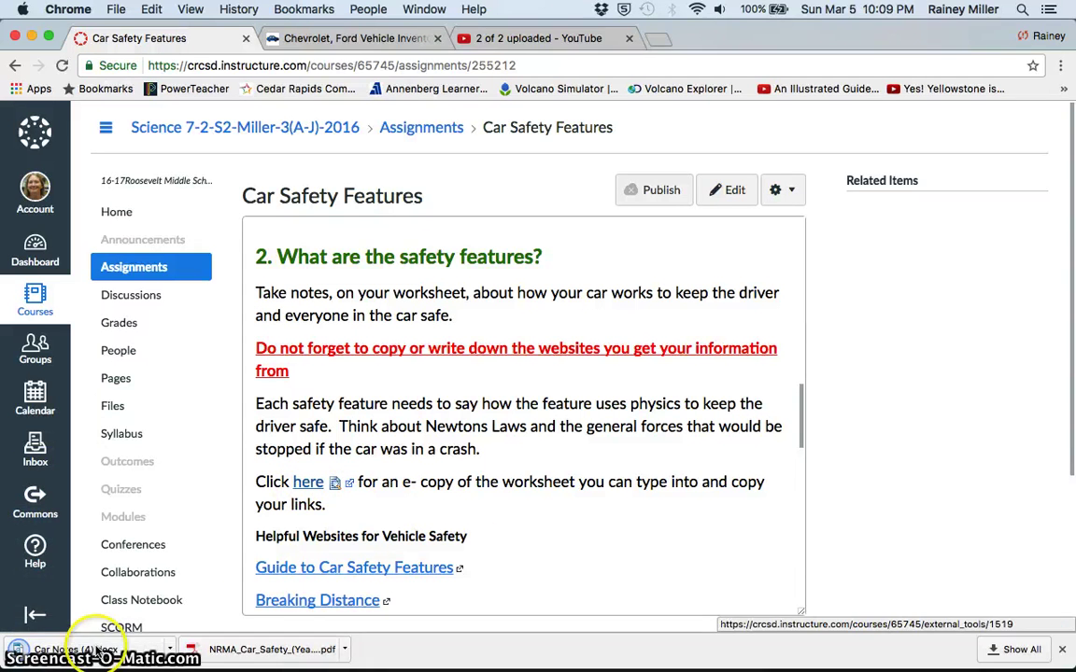
pyautogui.click(87, 653)
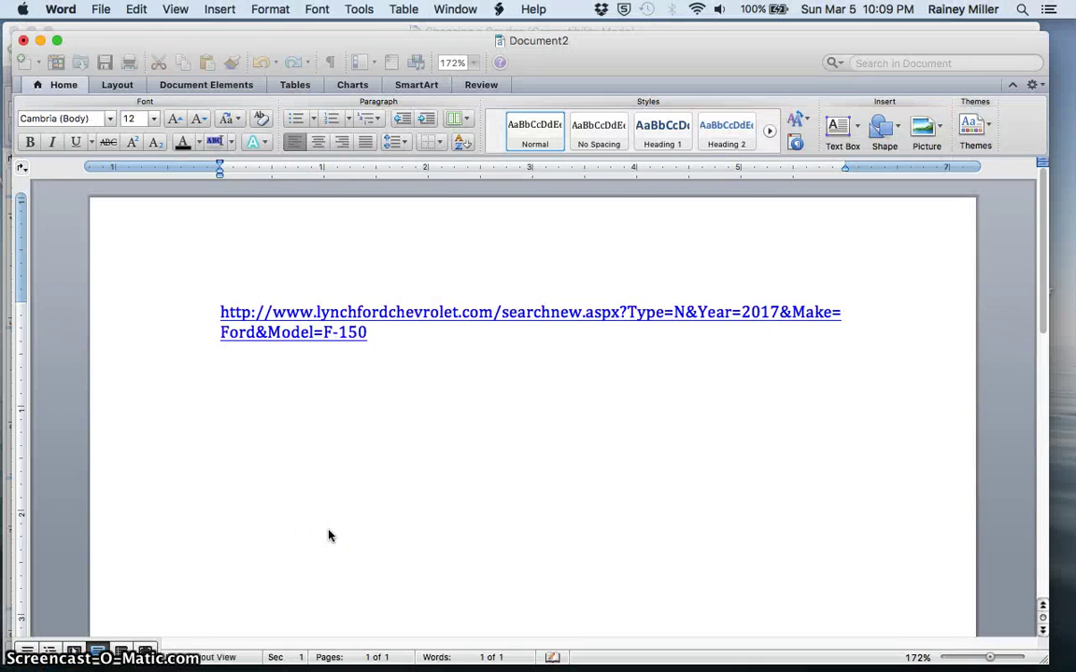
pyautogui.click(336, 398)
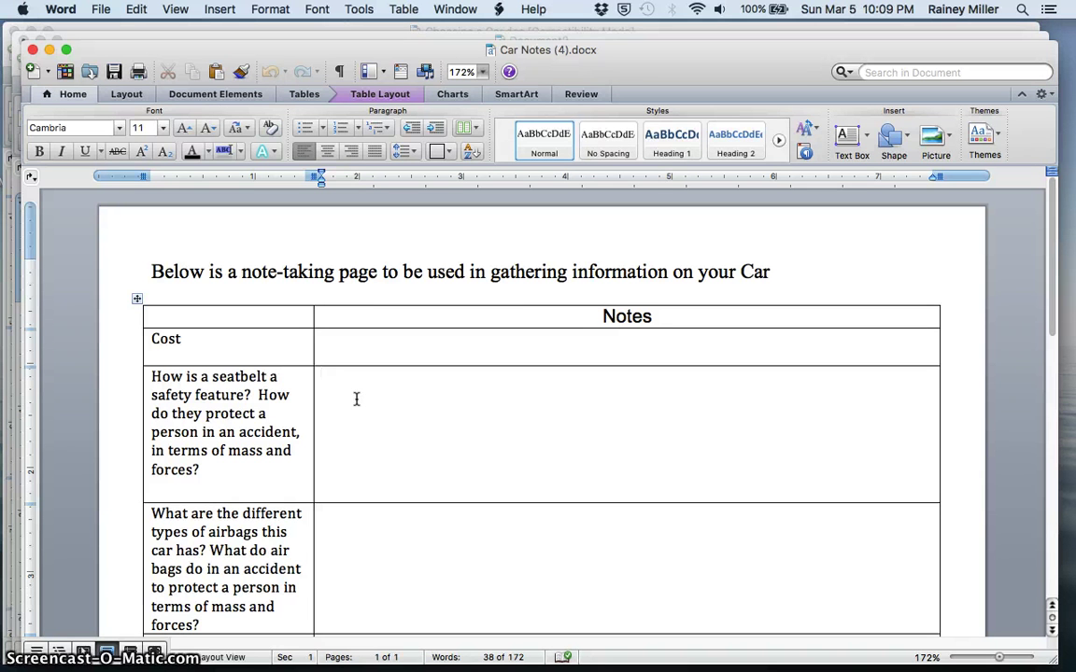
# Review the assignment's helpful vehicle safety websites, the F-150 inventory page and the questions in the Car Notes worksheet
pyautogui.press('super+Tab')
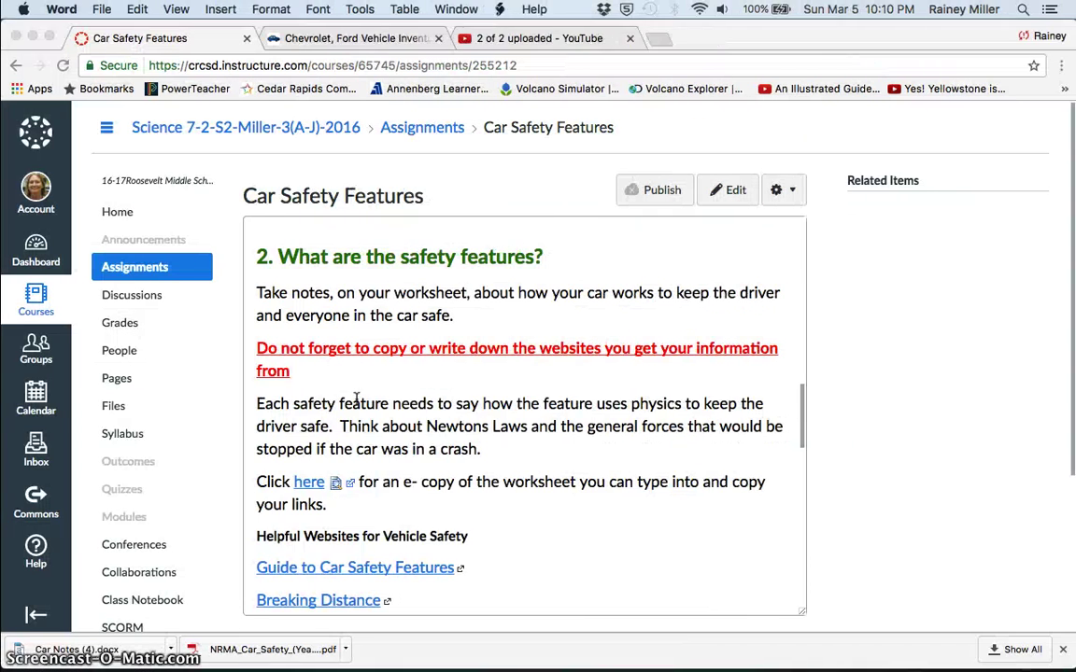
pyautogui.scroll(-3, 356, 408)
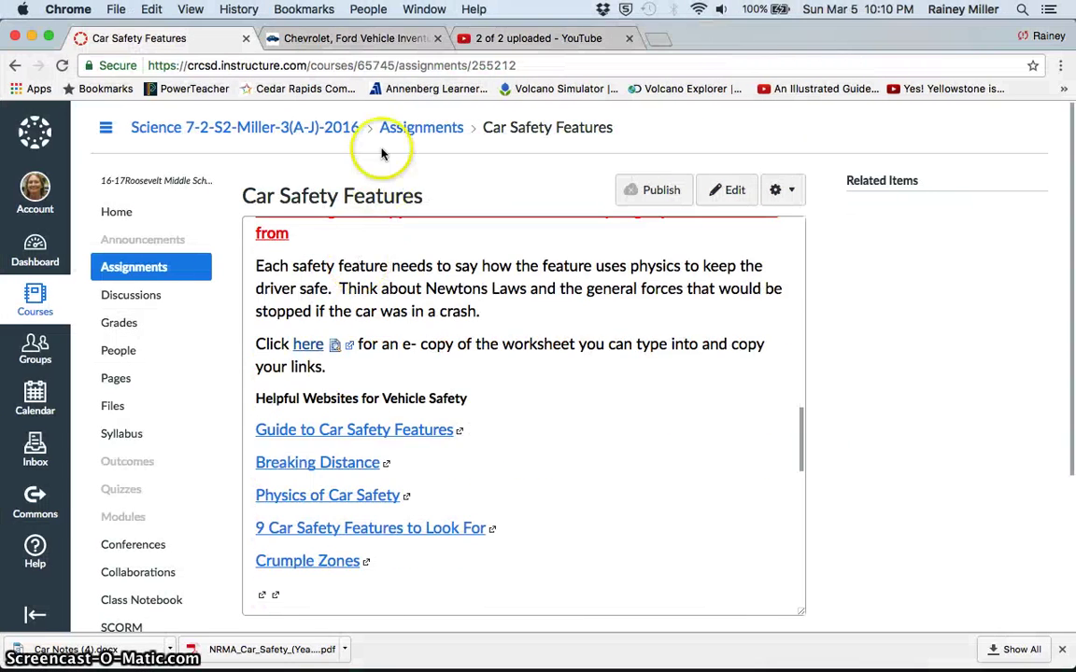
pyautogui.click(411, 39)
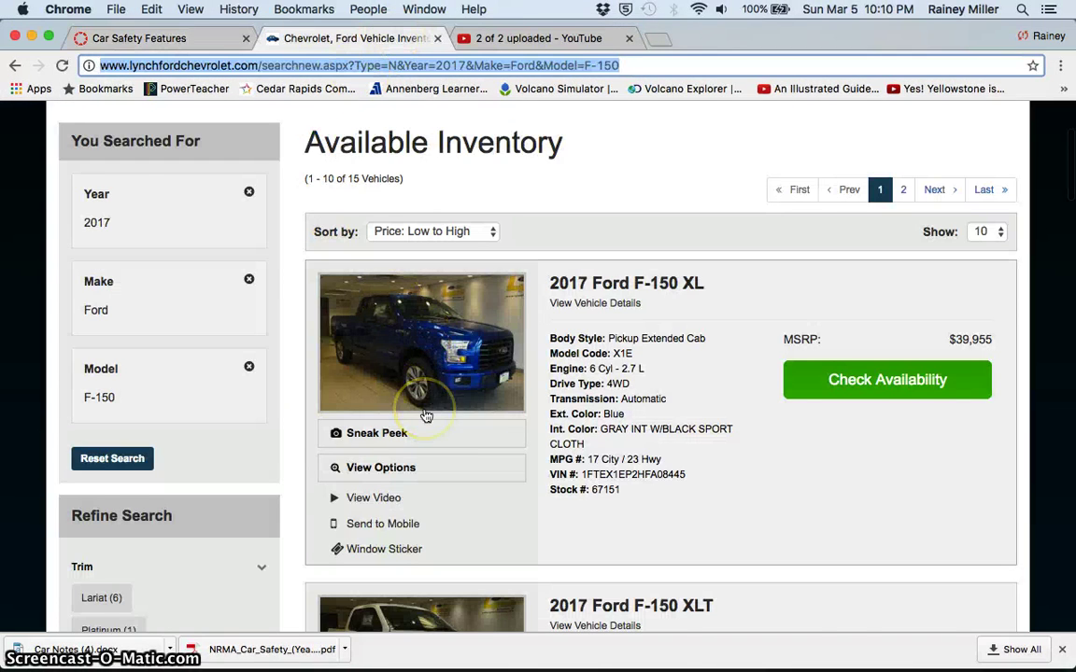
pyautogui.press('super+Tab')
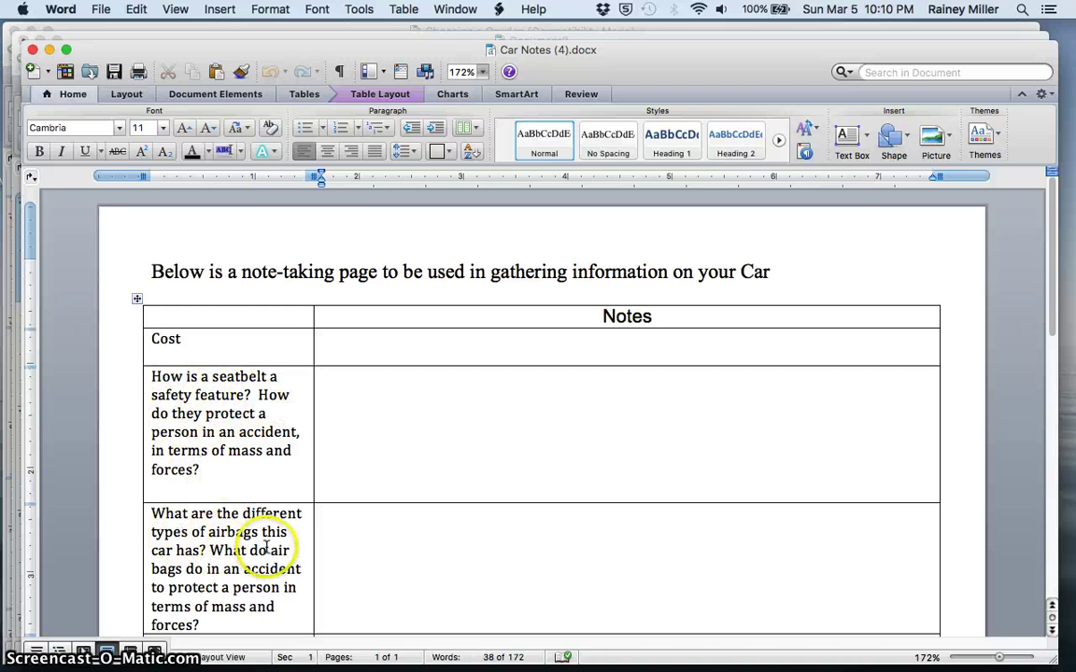
pyautogui.scroll(-5, 229, 593)
pyautogui.scroll(-1, 229, 593)
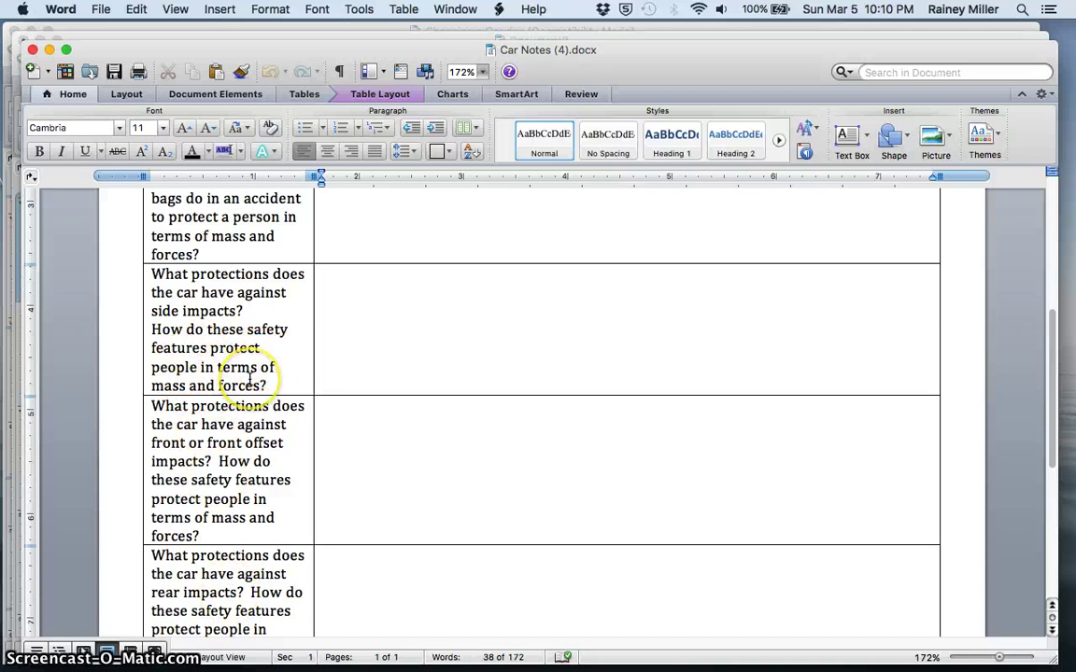
pyautogui.scroll(3, 247, 374)
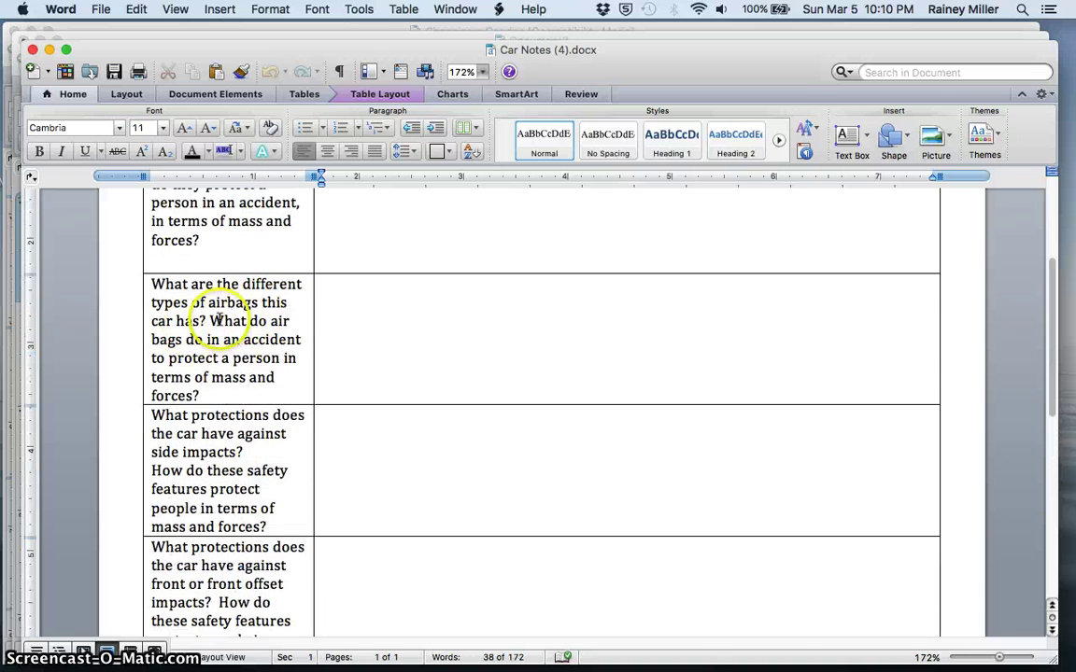
# Copy the 2017 Ford F-150 XL's options from "Front Side Air Bag" through "Rear Head Air" into the worksheet's airbag notes cell
pyautogui.hotkey('ctrl', 'Right')
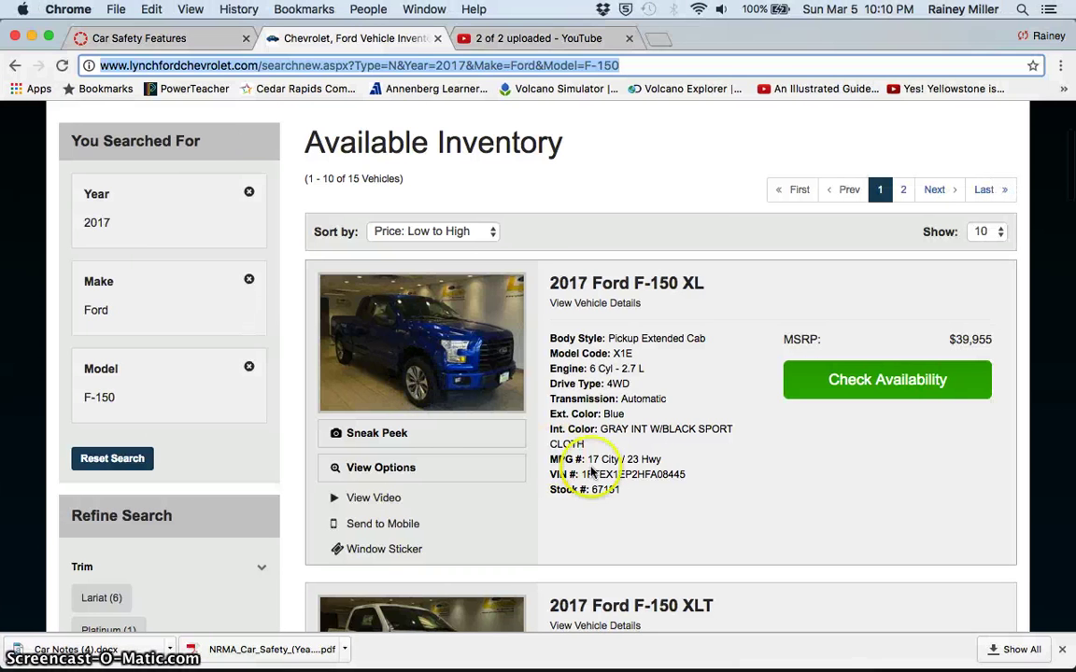
pyautogui.click(396, 470)
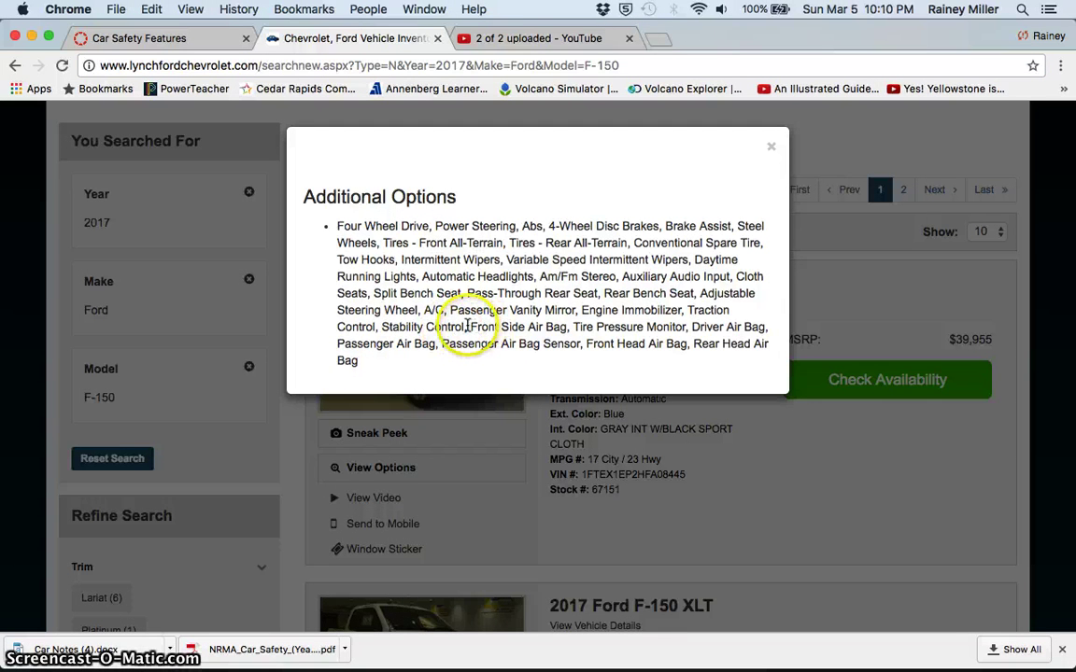
pyautogui.moveTo(470, 326); pyautogui.dragTo(567, 330)
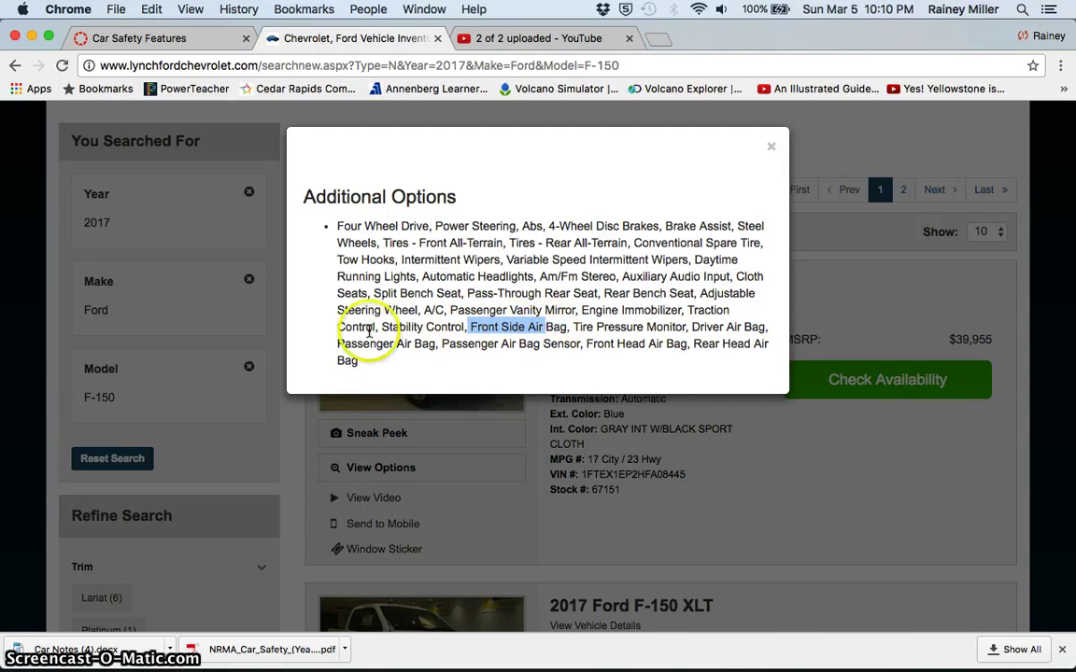
pyautogui.moveTo(337, 345); pyautogui.dragTo(780, 360)
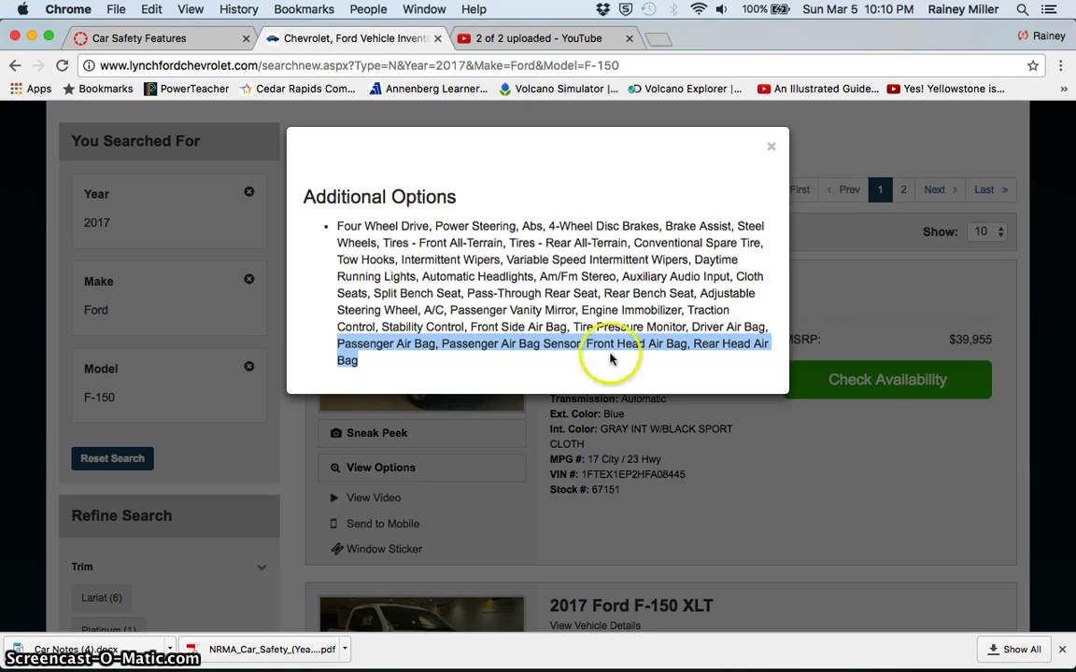
pyautogui.click(578, 364)
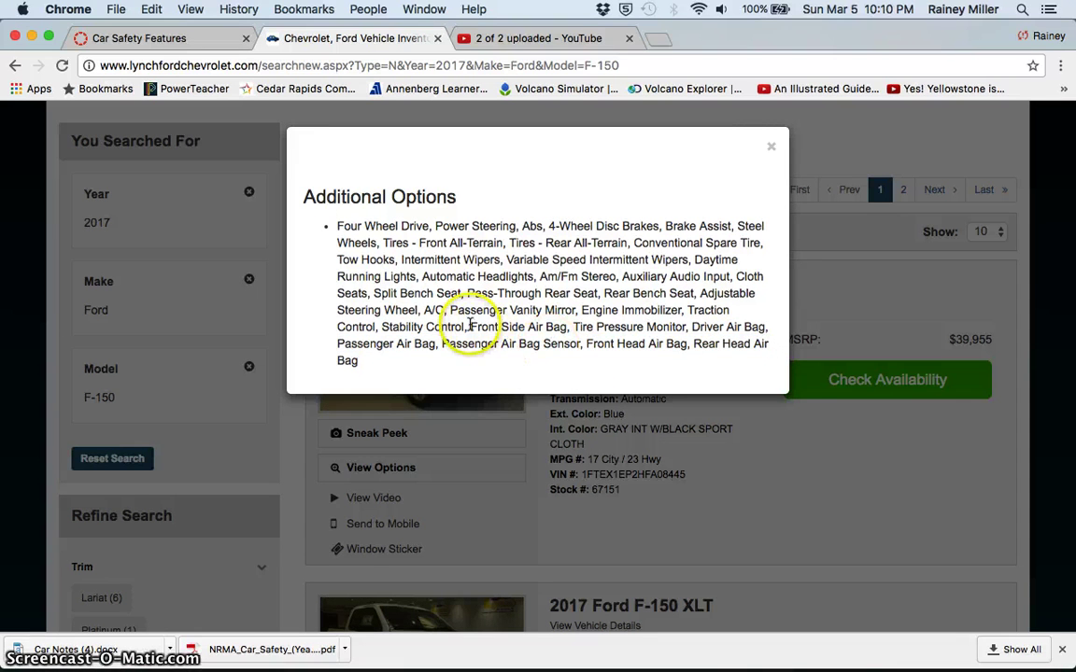
pyautogui.moveTo(469, 327); pyautogui.dragTo(769, 346)
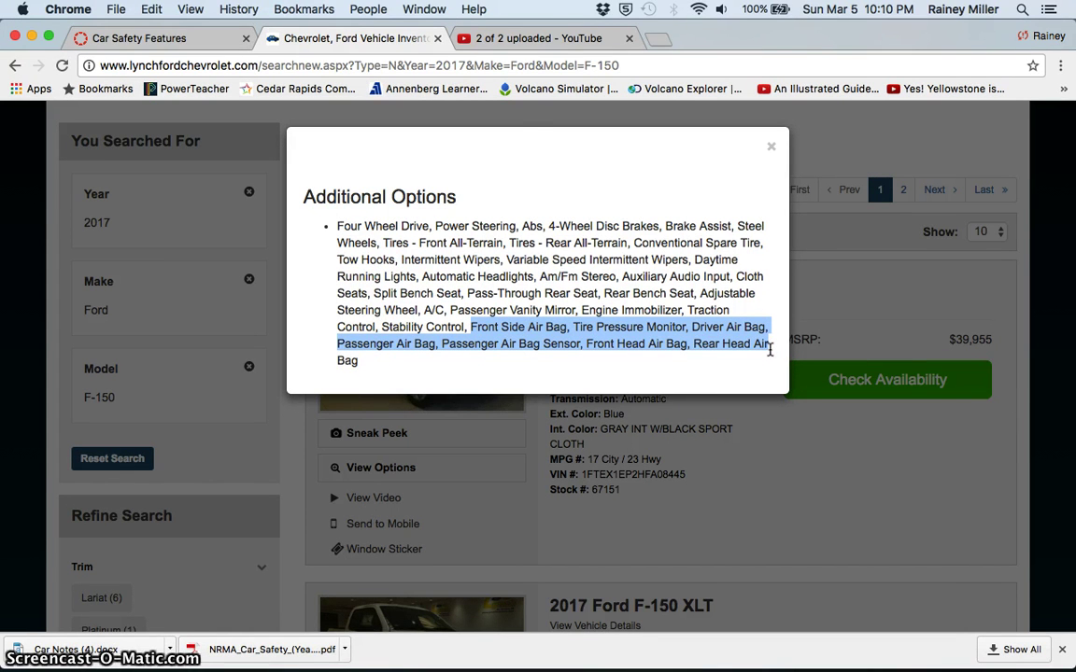
pyautogui.press('super+Tab')
pyautogui.click(458, 413)
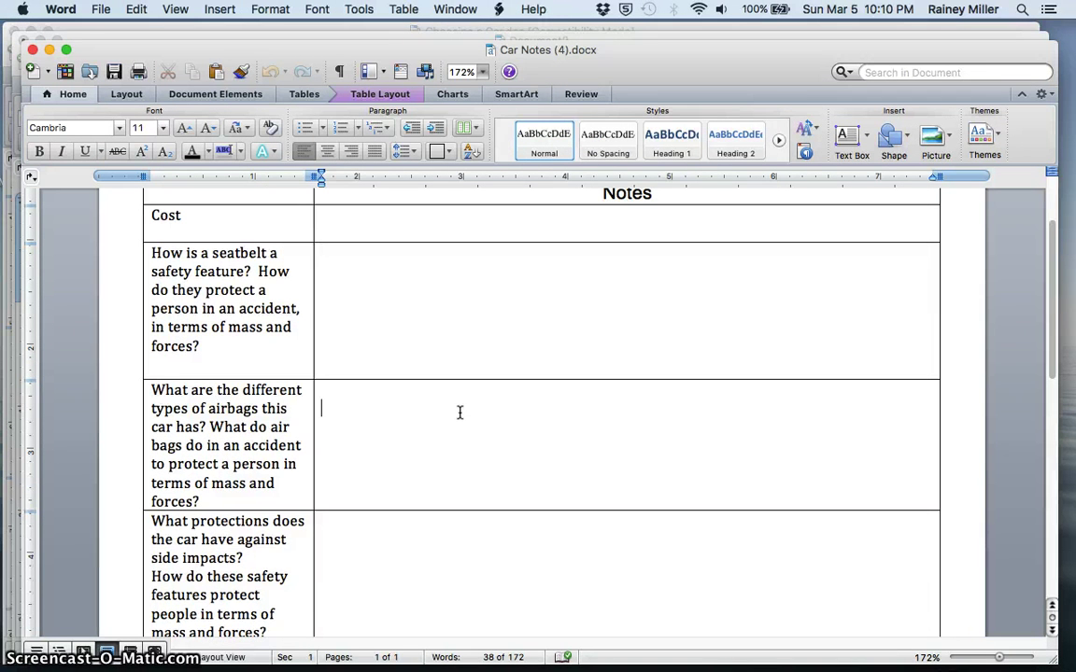
pyautogui.press('super+v')
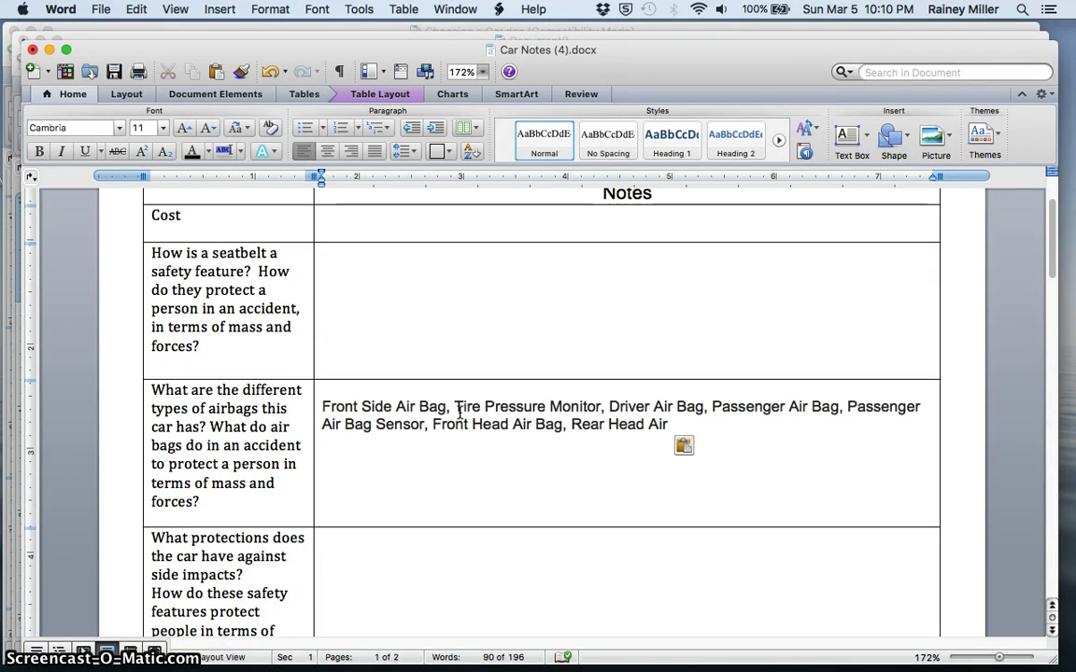
# Copy the dealer page's web address and add it as a source link on a new line below the airbag notes
pyautogui.press('super+Tab')
pyautogui.click(469, 64)
pyautogui.press('super+c')
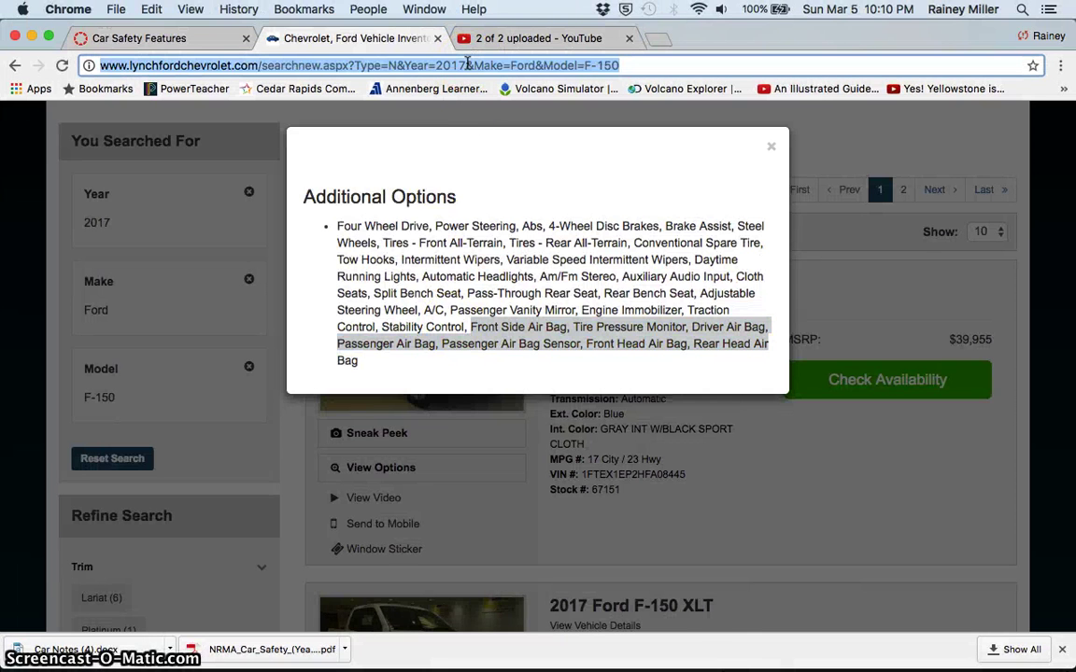
pyautogui.press('super+Tab')
pyautogui.click(680, 433)
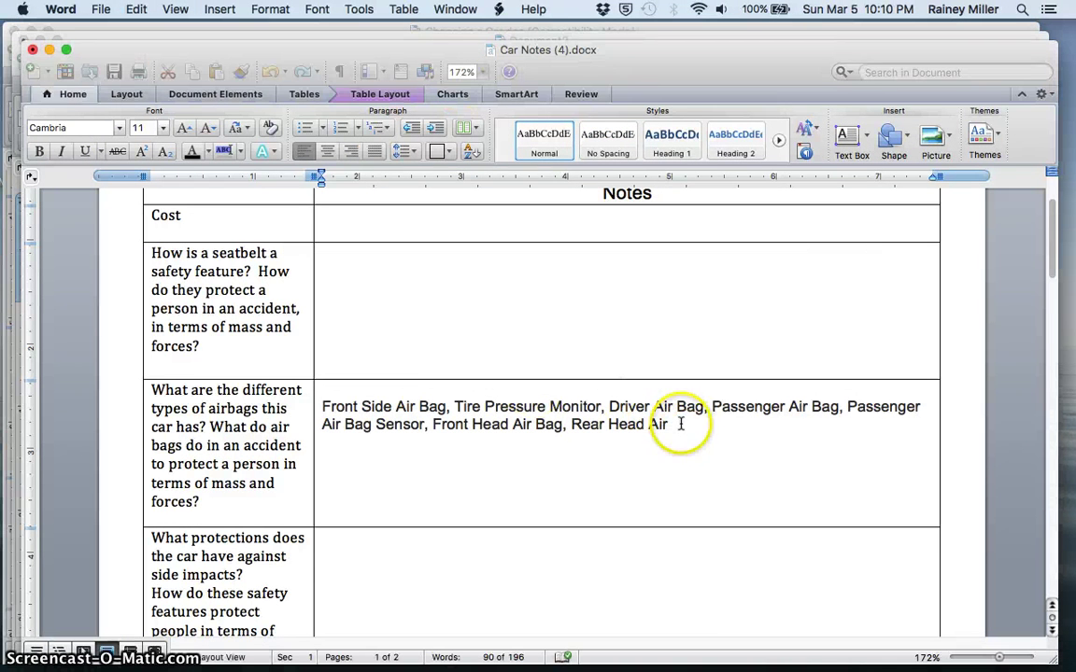
pyautogui.press('Return')
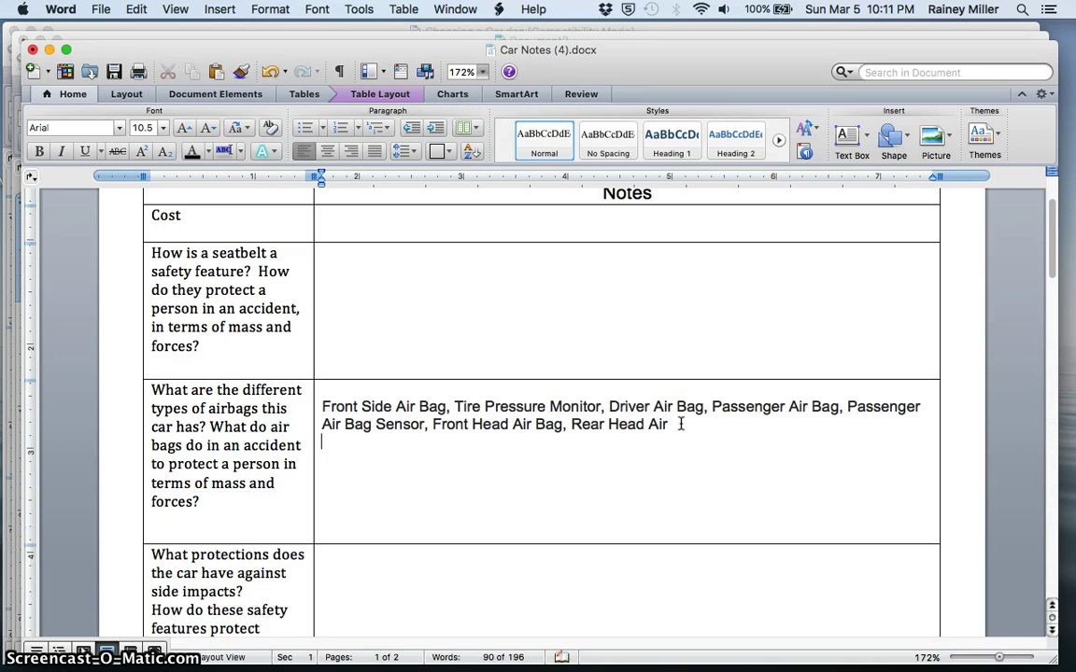
pyautogui.press('super+v')
pyautogui.press('Return')
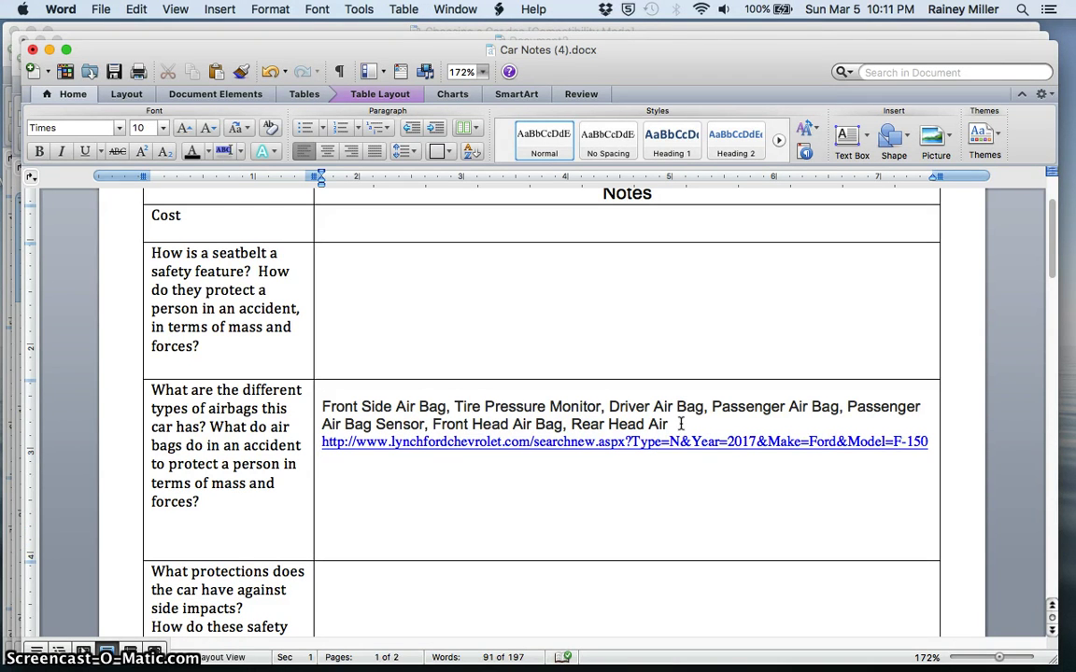
# Close the F-150 XL's options list and open the Guide to Car Safety Features from the Car Safety Features assignment in Chrome
pyautogui.press('super+Tab')
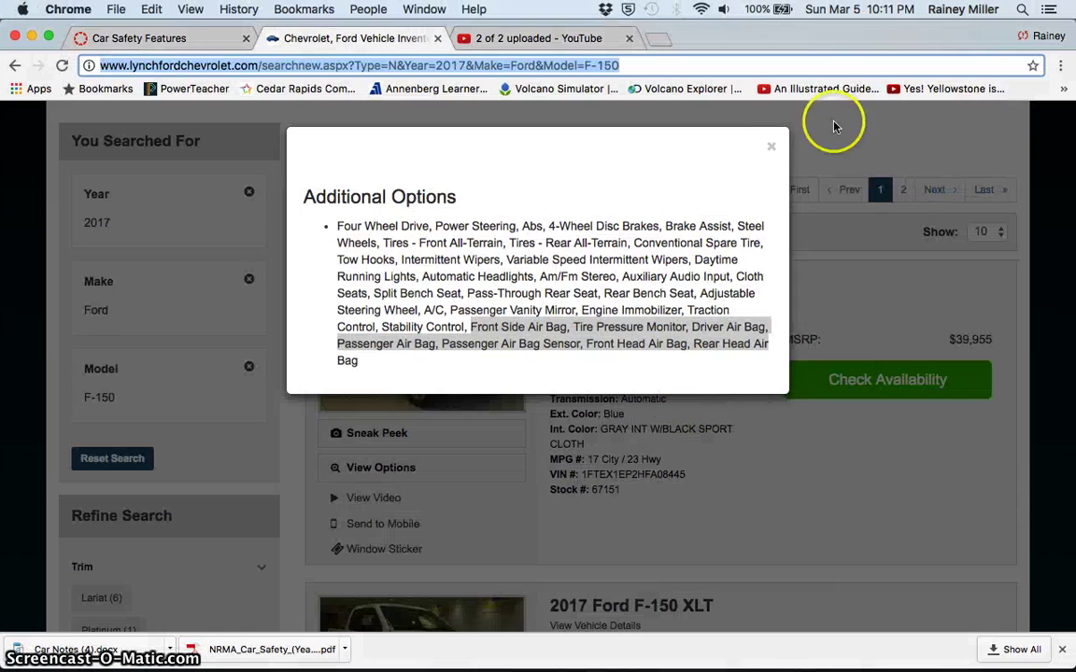
pyautogui.click(771, 152)
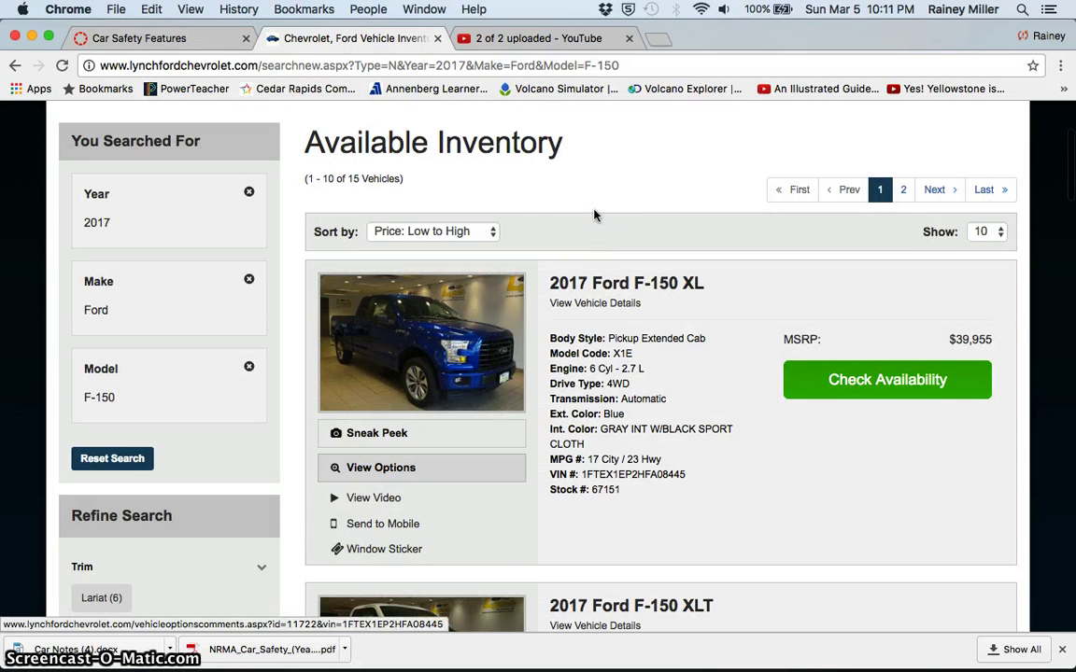
pyautogui.press('super+Tab')
pyautogui.click(448, 421)
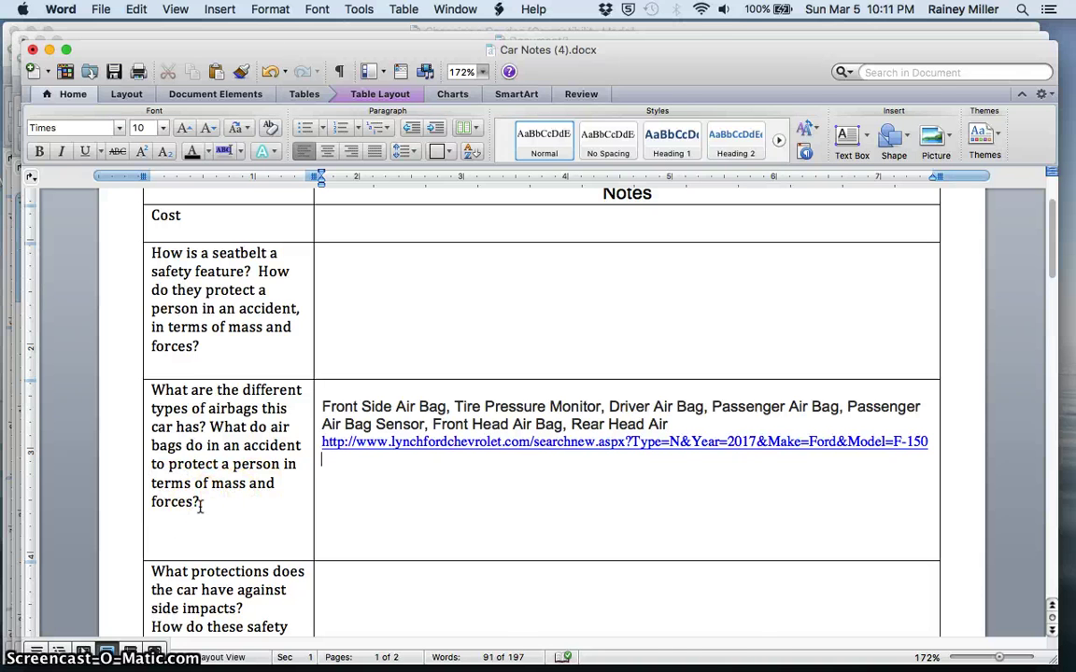
pyautogui.hotkey('ctrl', 'Right')
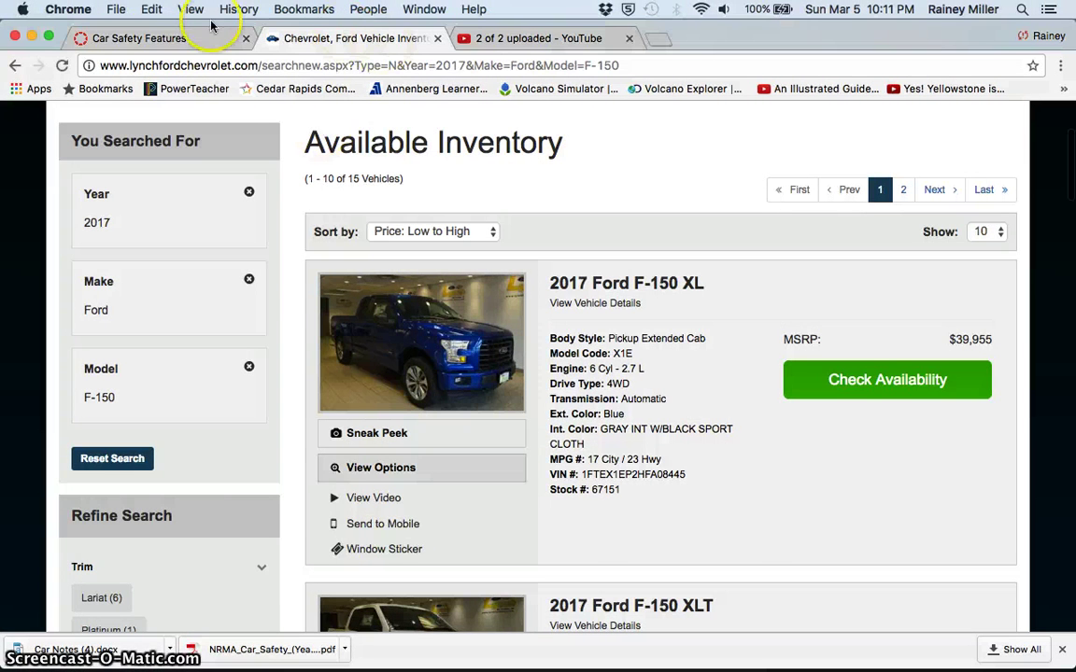
pyautogui.click(158, 38)
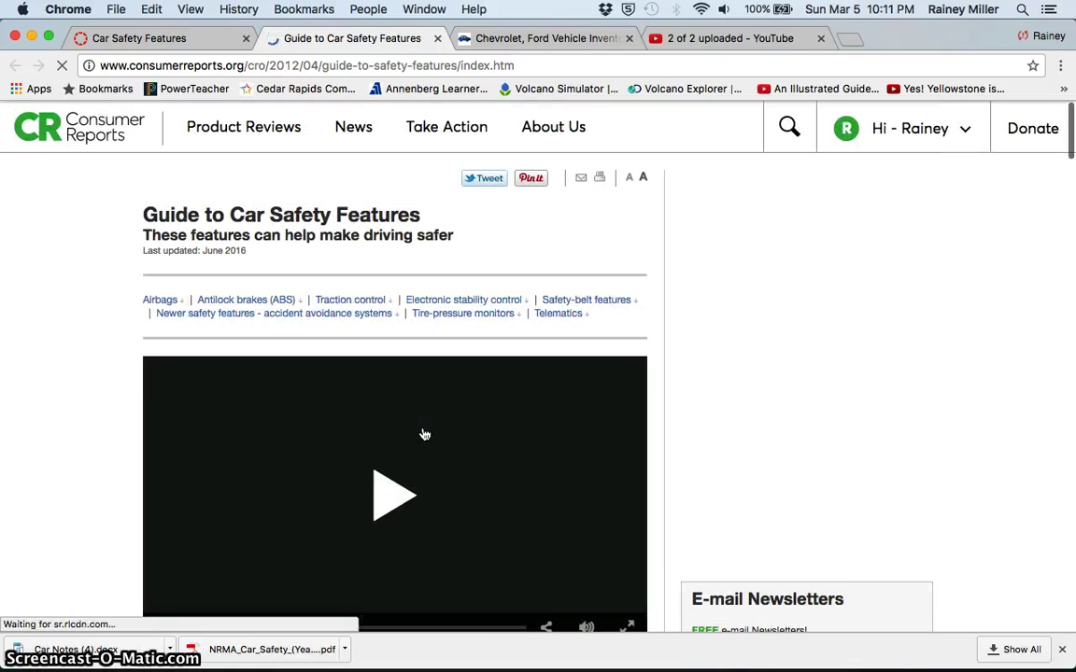
# Copy the guide's Airbags sentence beginning "Children under 12 should be seated" into Word's airbag notes cell, leaving a blank line below the dealer link
pyautogui.scroll(-4, 424, 434)
pyautogui.scroll(-8, 424, 434)
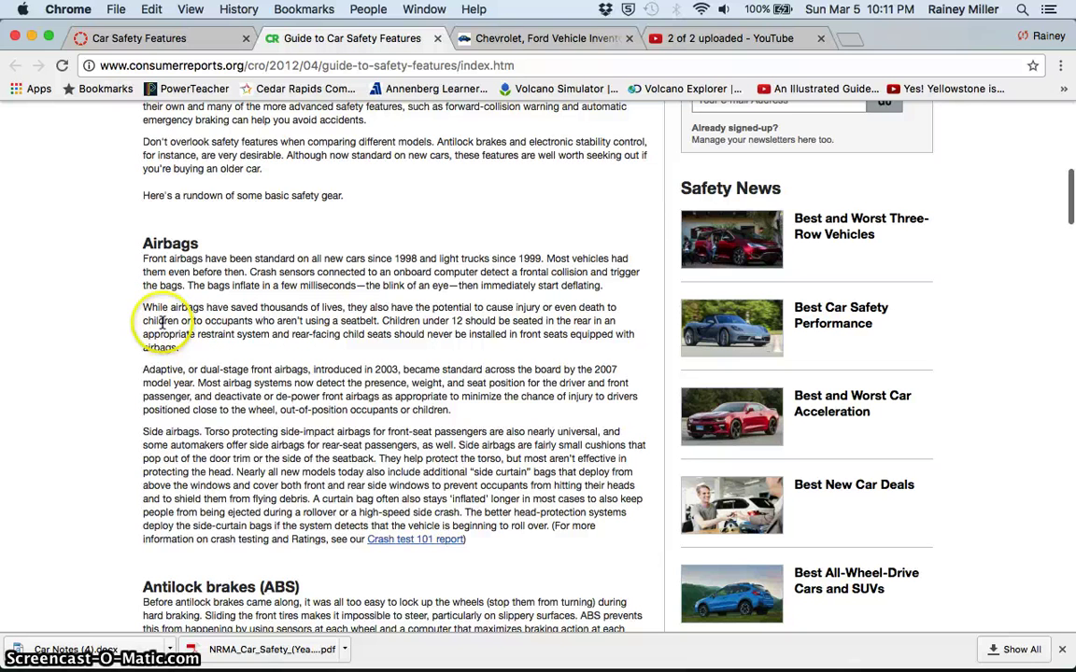
pyautogui.moveTo(382, 321); pyautogui.dragTo(627, 333)
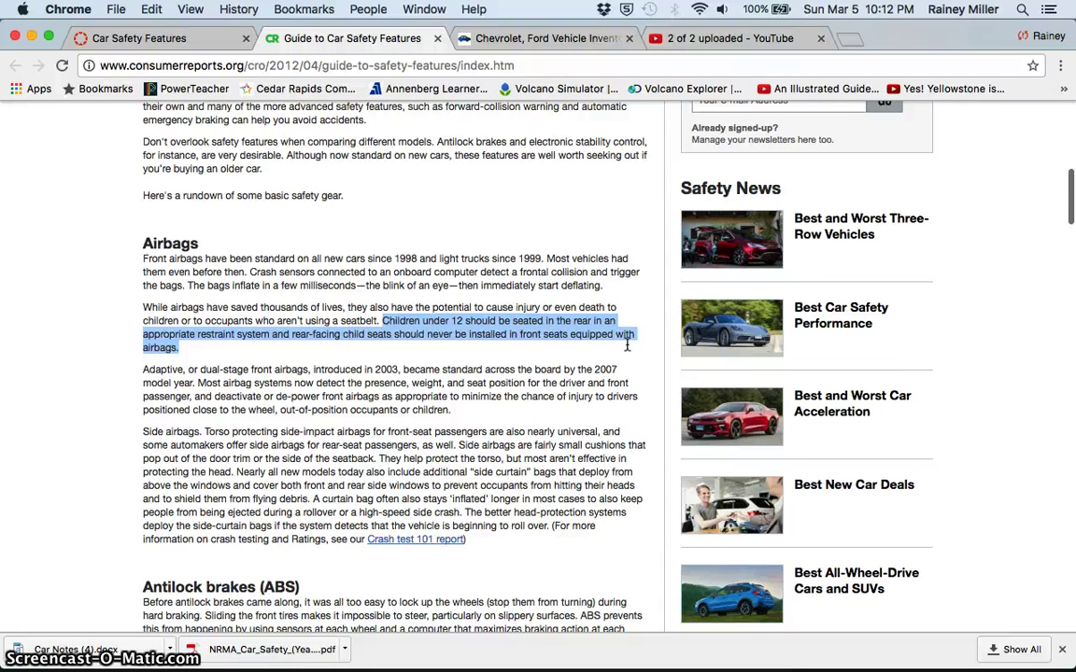
pyautogui.press('super+c')
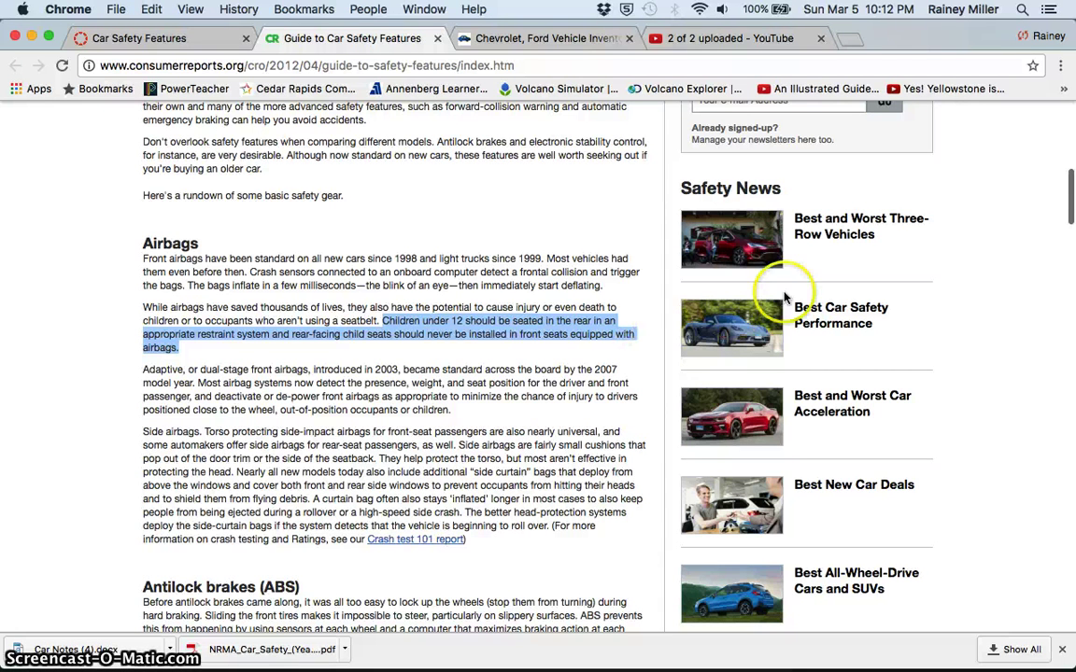
pyautogui.press('super+Tab')
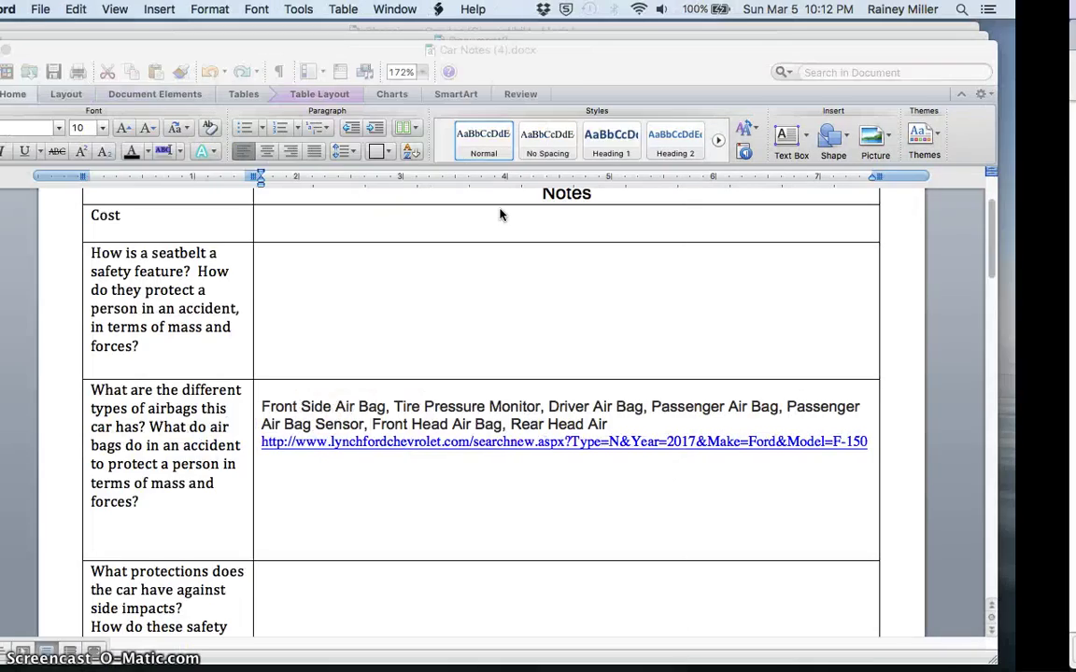
pyautogui.click(459, 494)
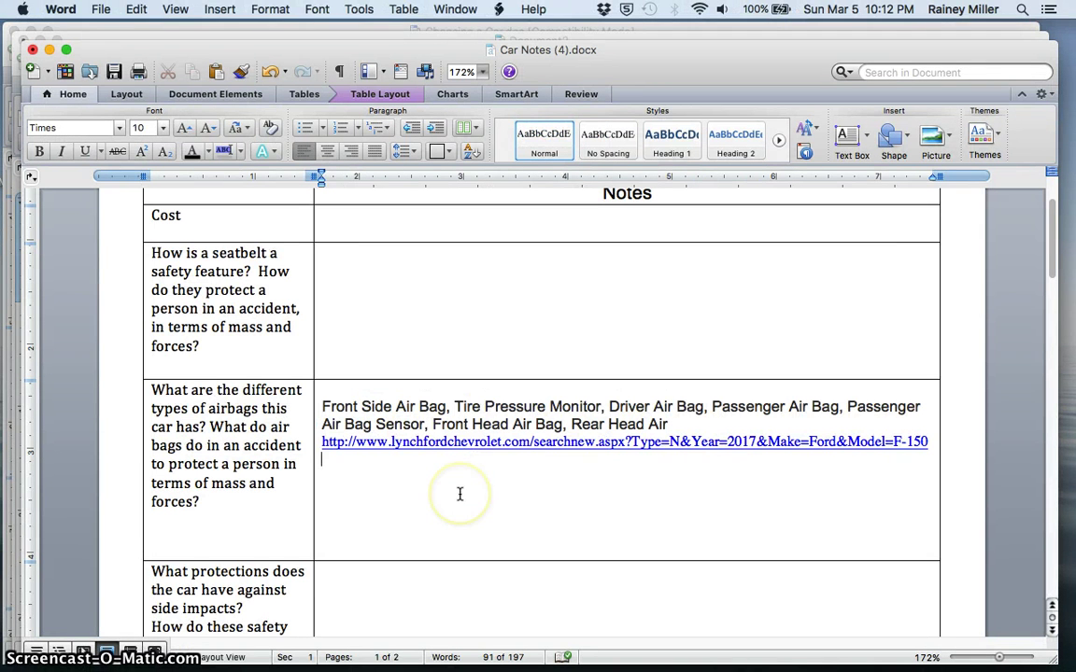
pyautogui.press('Return')
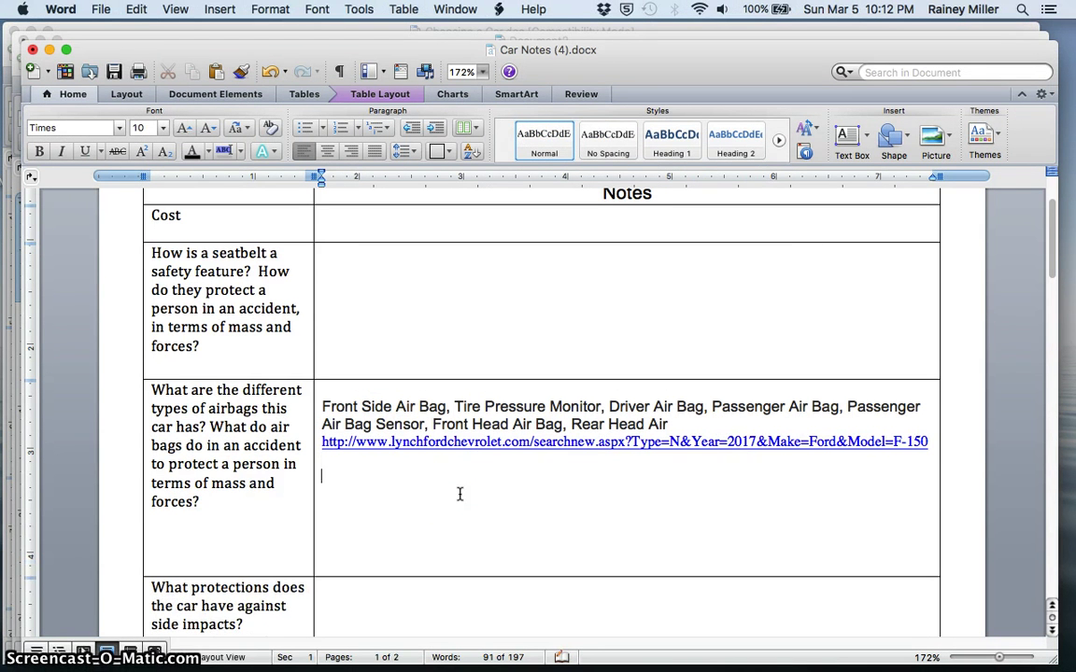
pyautogui.press('super+v')
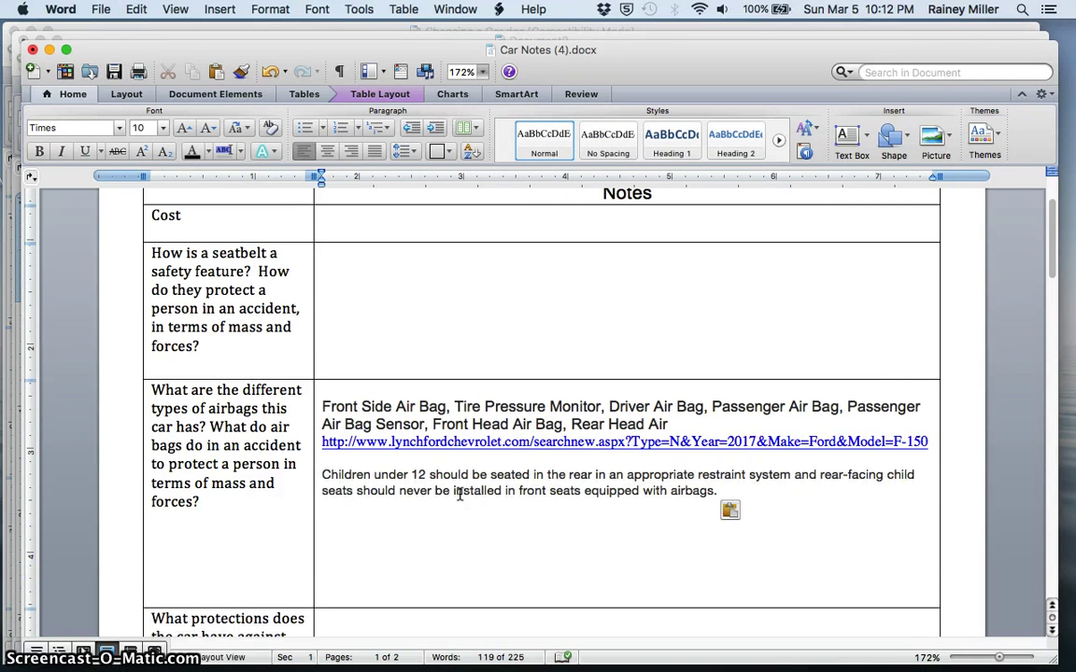
# Copy the Consumer Reports guide's web address from Chrome into the Word worksheet as a source link below the child-seating note, and save the document
pyautogui.hotkey('ctrl', 'Right')
pyautogui.click(354, 42)
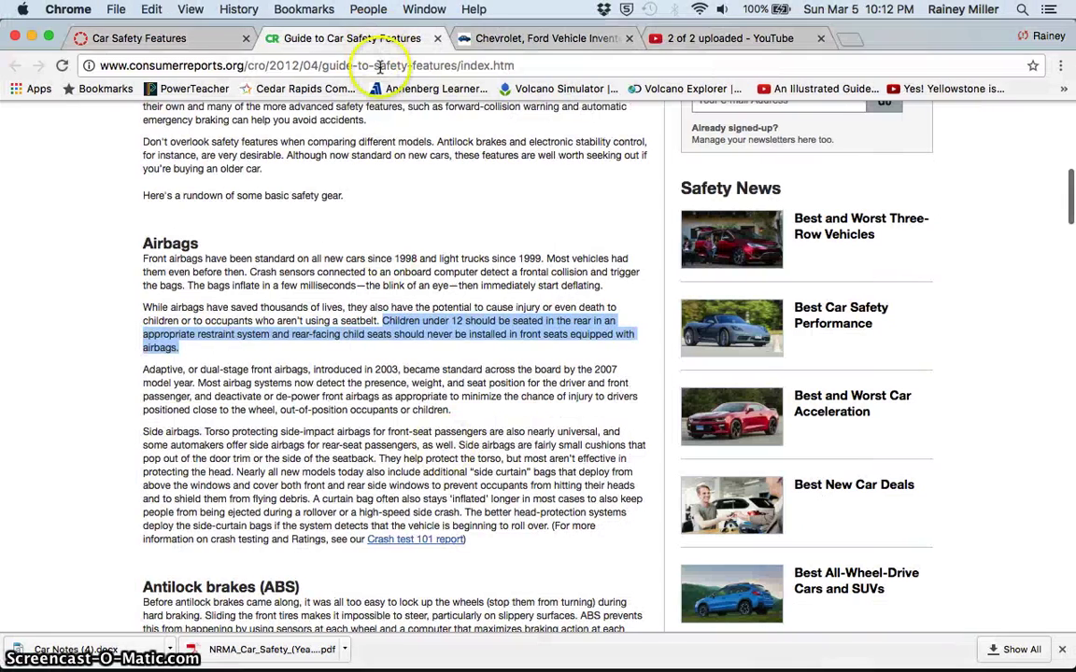
pyautogui.click(379, 67)
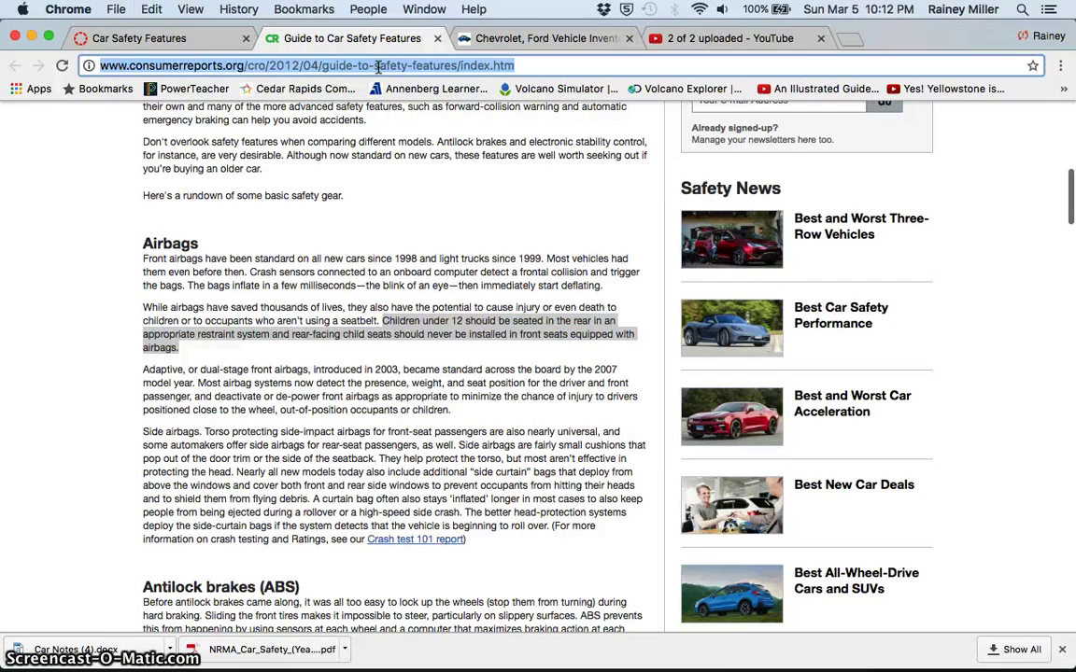
pyautogui.hotkey('ctrl', 'Left')
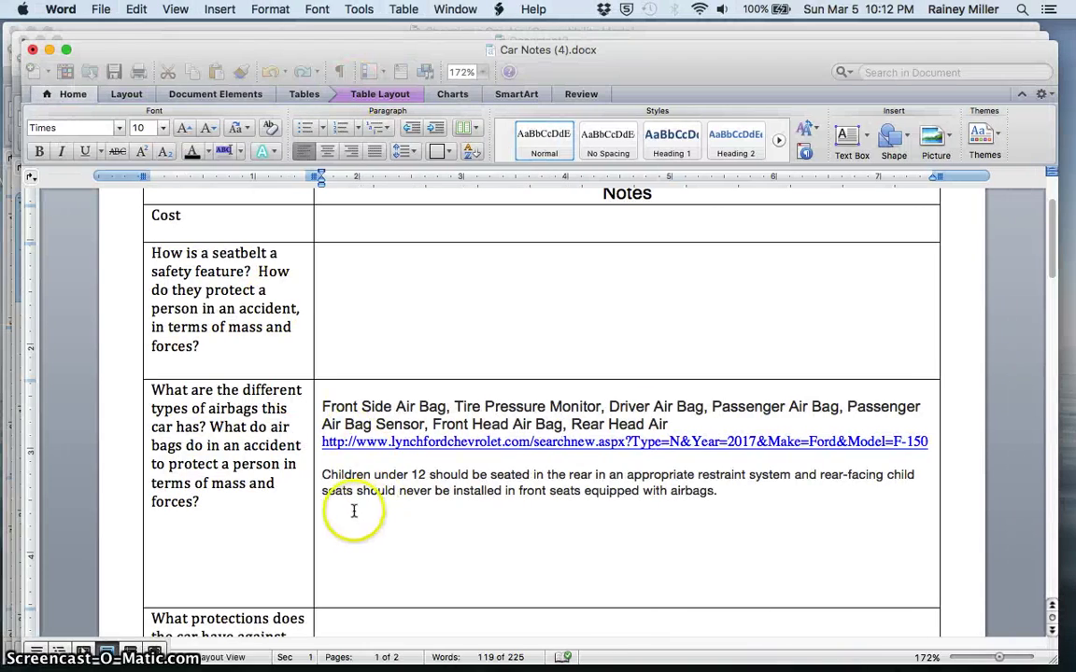
pyautogui.click(354, 510)
pyautogui.press('super+v')
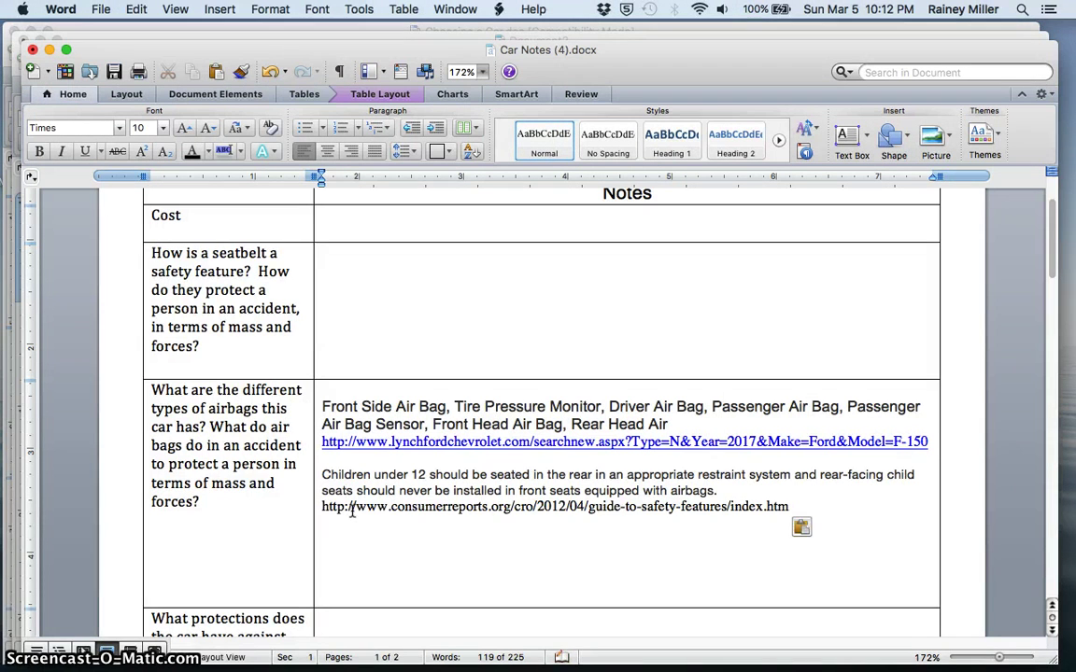
pyautogui.press('Return')
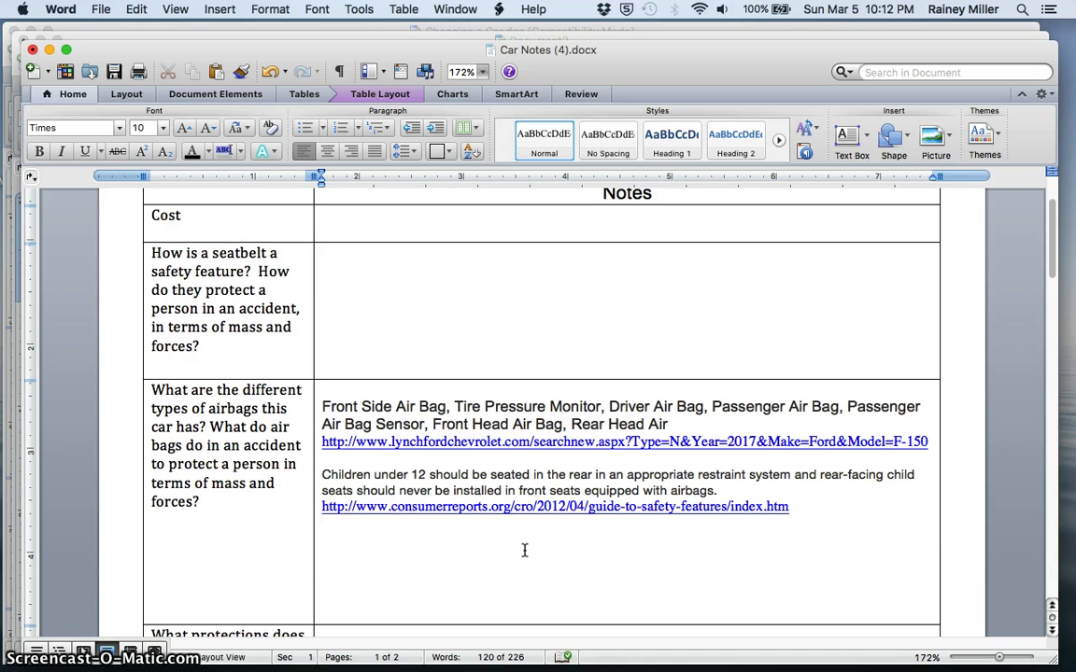
pyautogui.click(114, 72)
# Return to the Car Safety Features assignment in Chrome and review the remaining helpful websites and the "Make an advertisement" instructions with its project examples
pyautogui.hotkey('ctrl', 'Right')
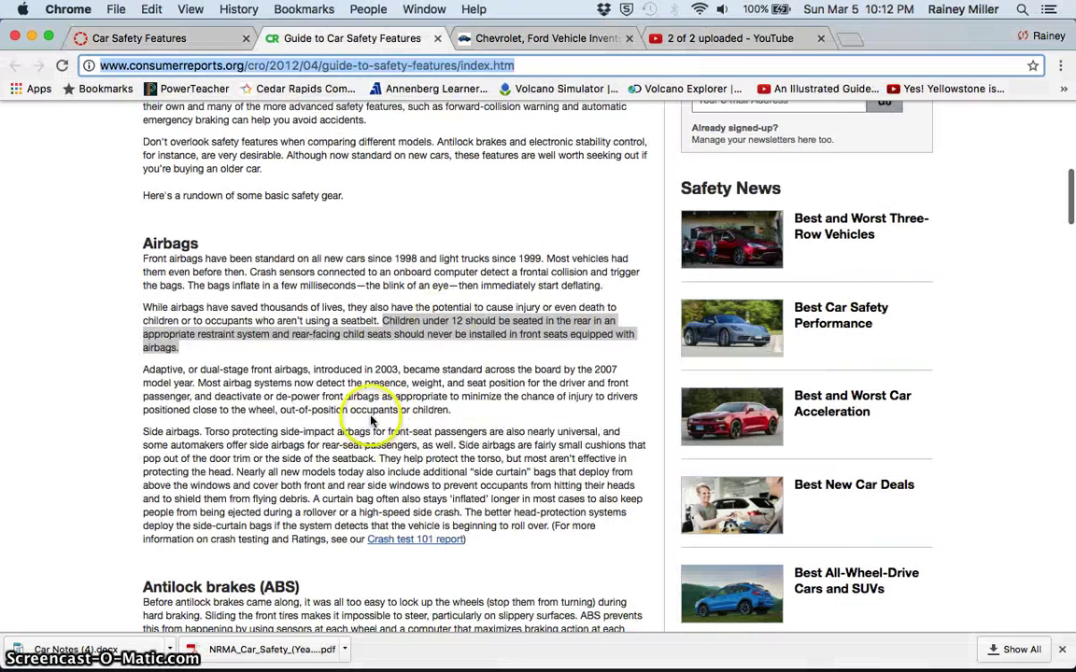
pyautogui.click(370, 413)
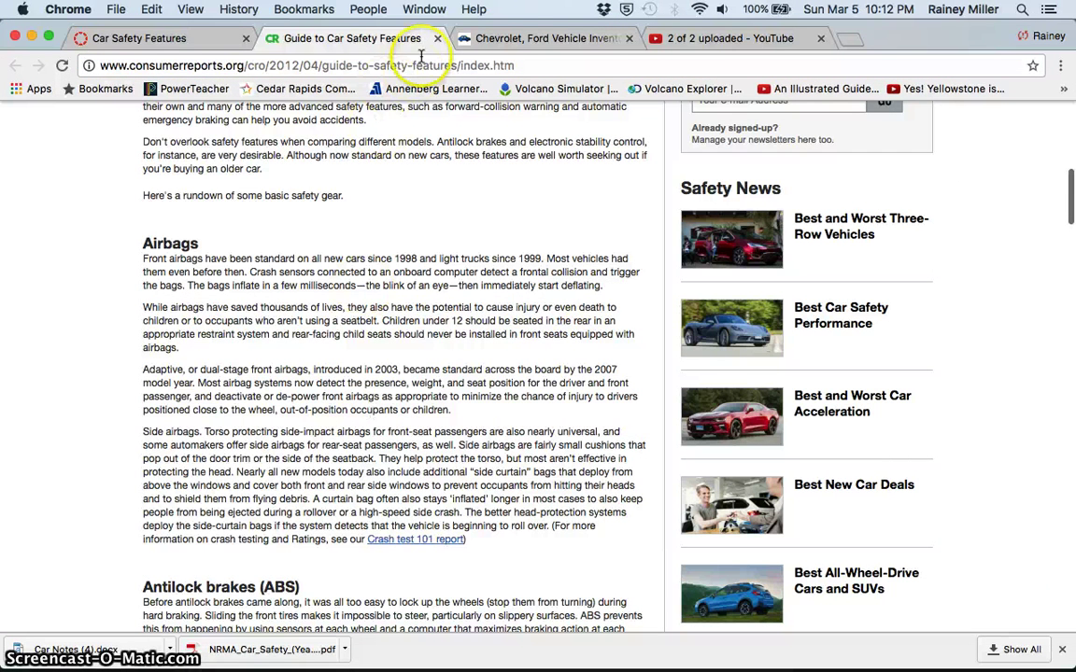
pyautogui.click(148, 42)
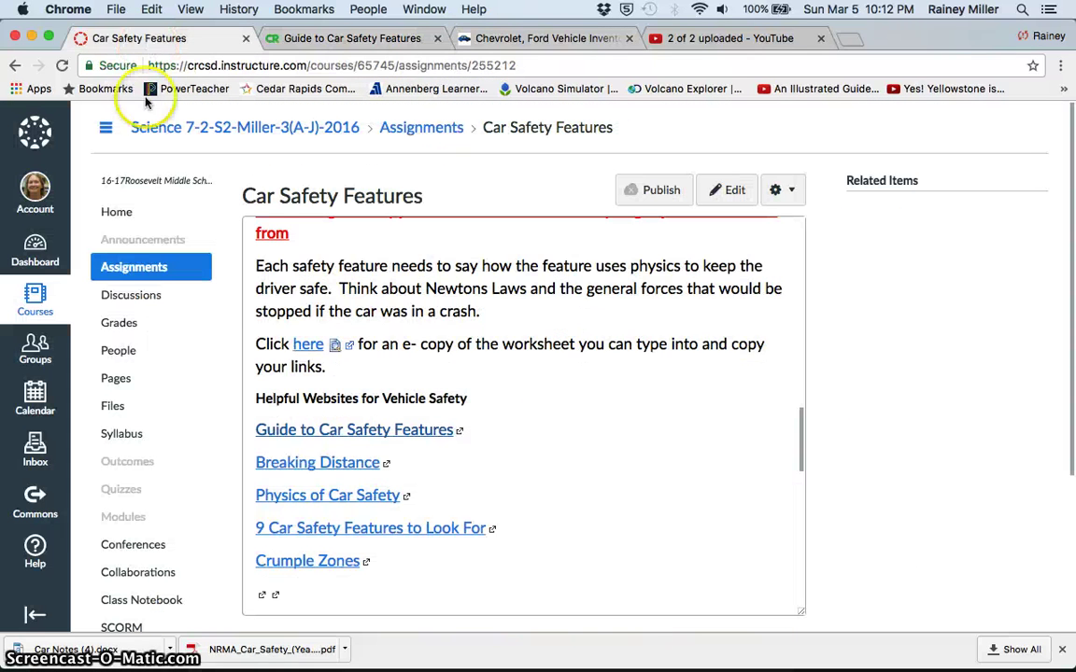
pyautogui.scroll(-1, 573, 512)
pyautogui.scroll(-2, 572, 512)
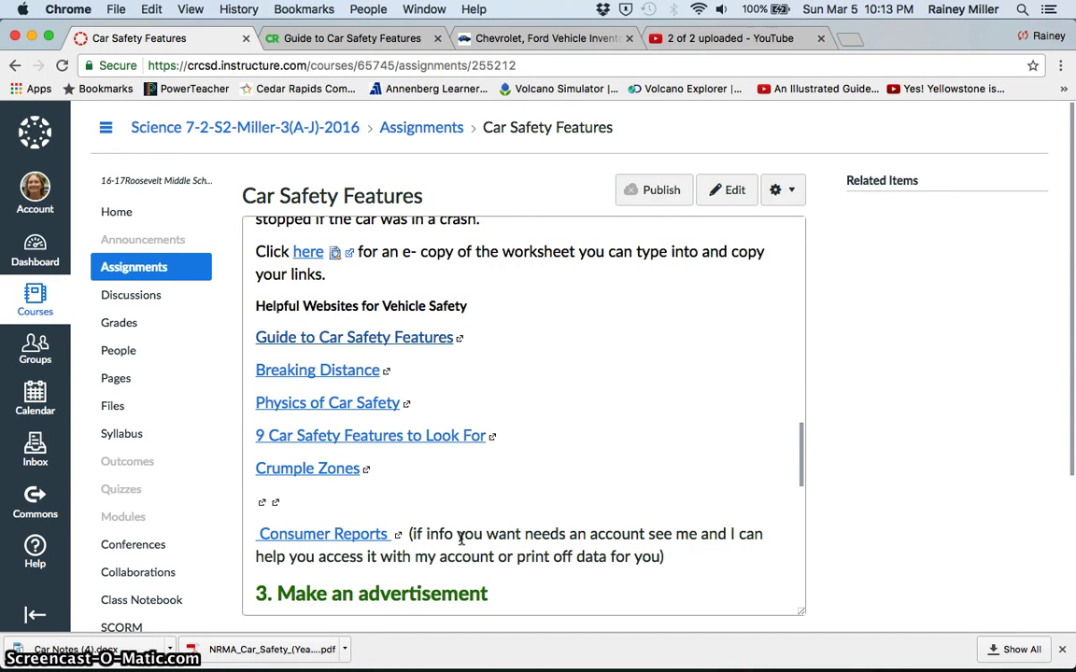
pyautogui.scroll(-5, 460, 539)
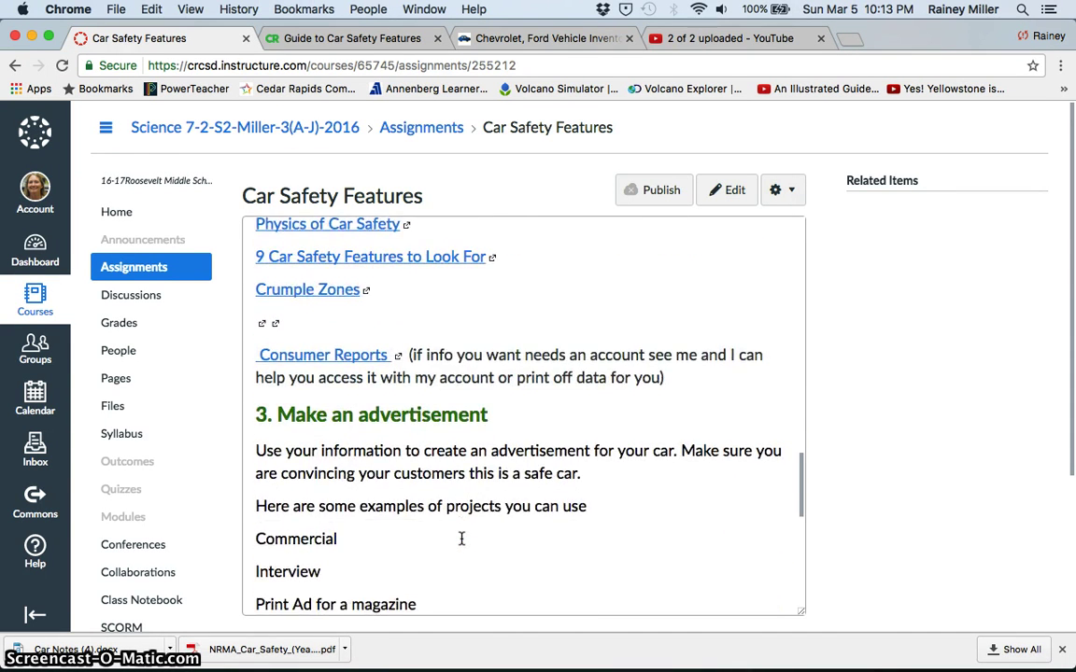
pyautogui.scroll(-1, 461, 539)
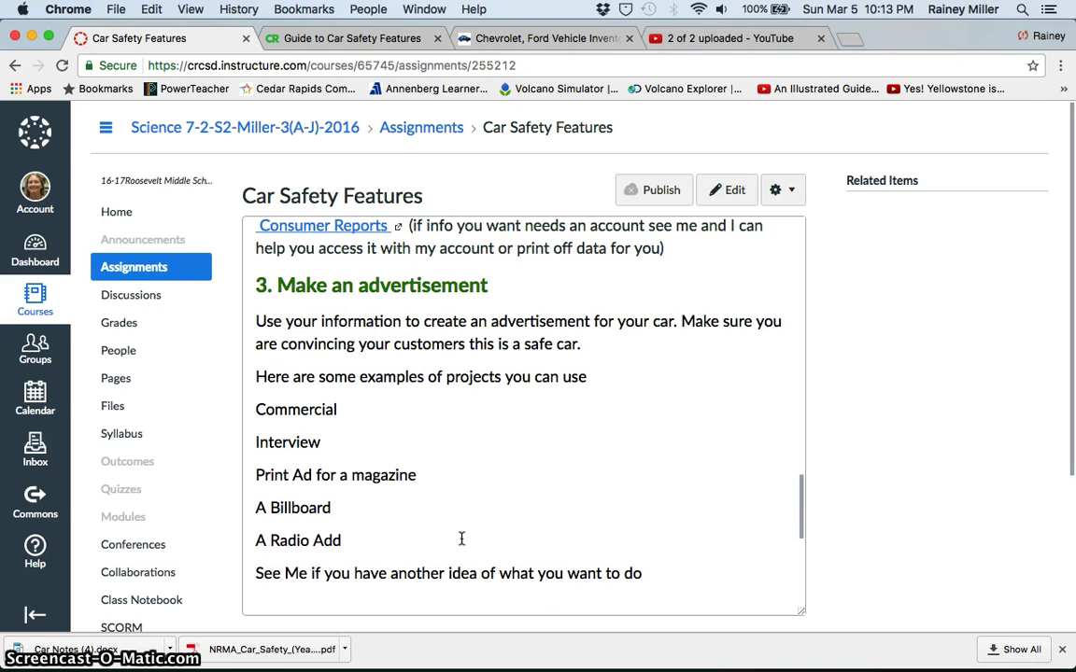